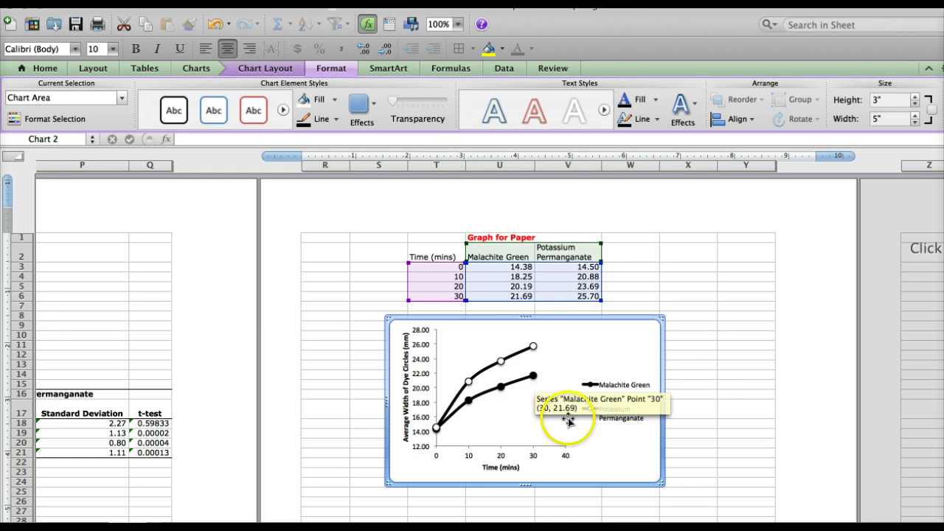
Step: Give the Malachite Green line fixed ±1.0 error bars and bring up Error Bars Options
click(533, 375)
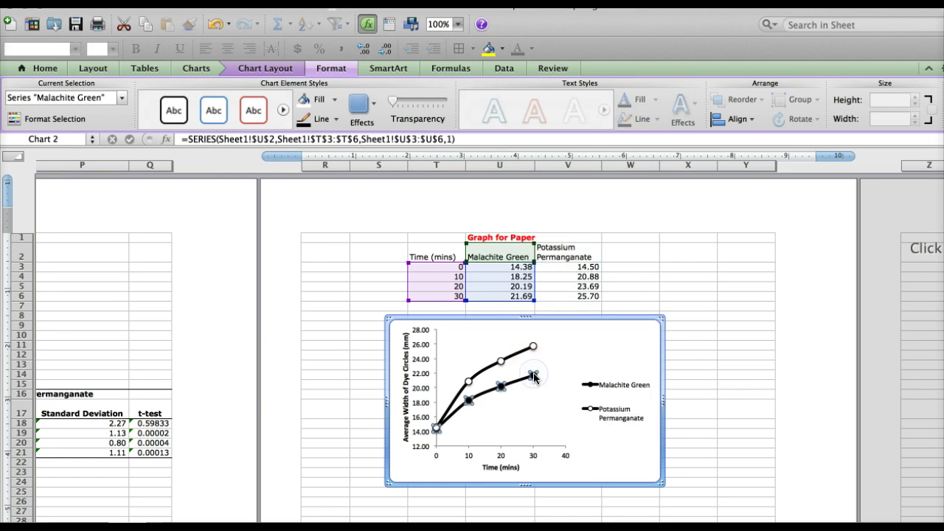
click(535, 376)
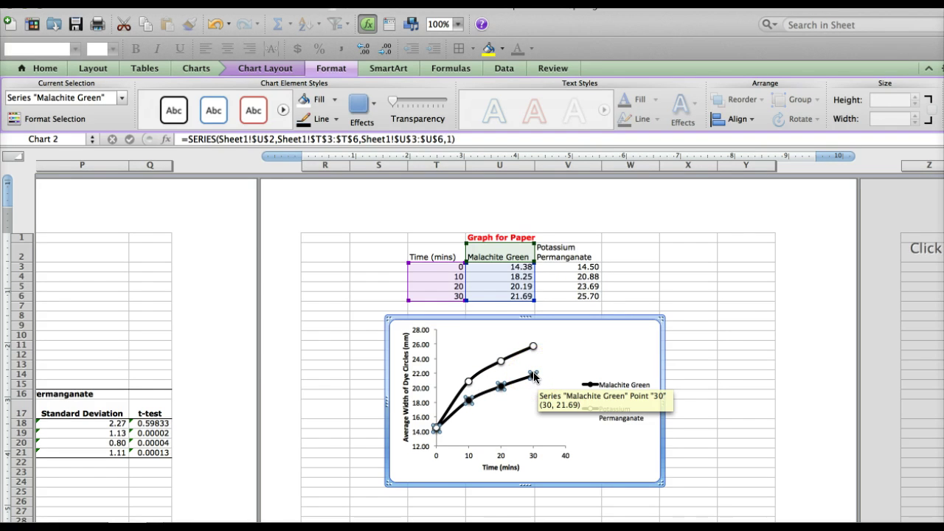
click(282, 69)
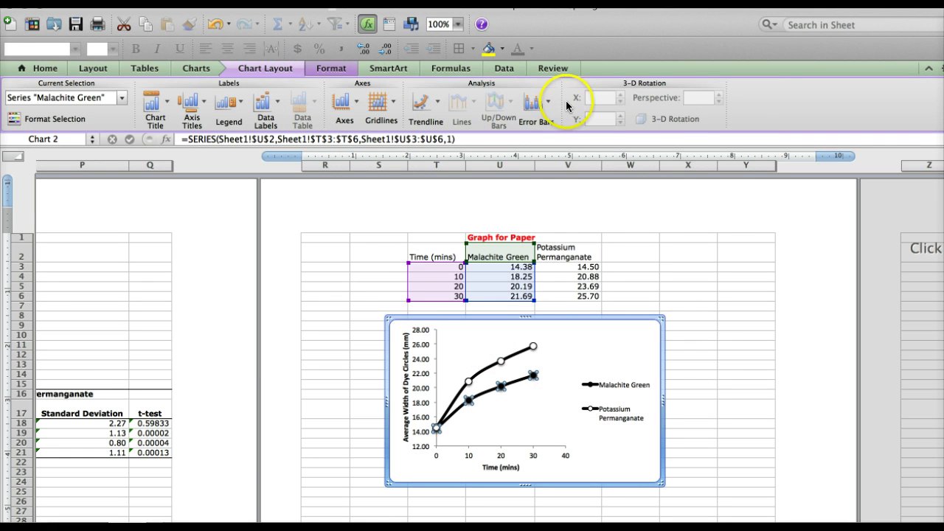
click(545, 101)
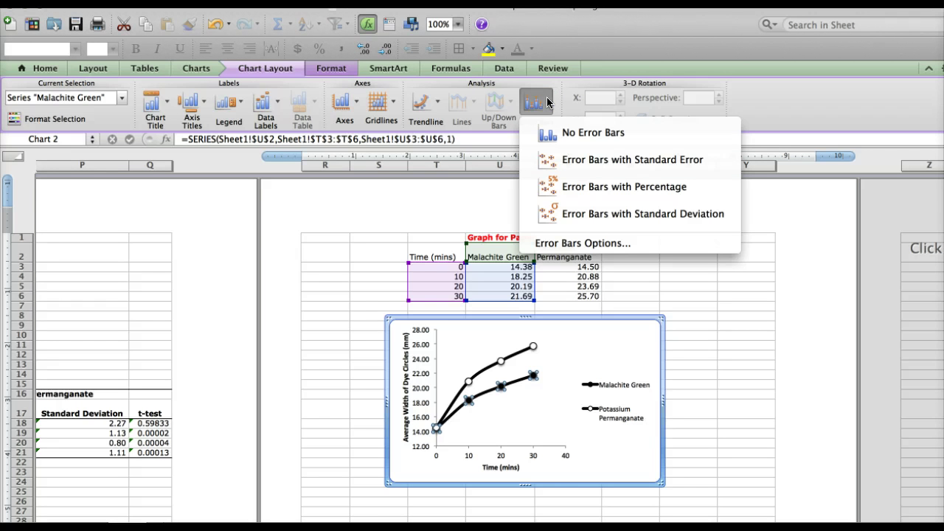
click(560, 242)
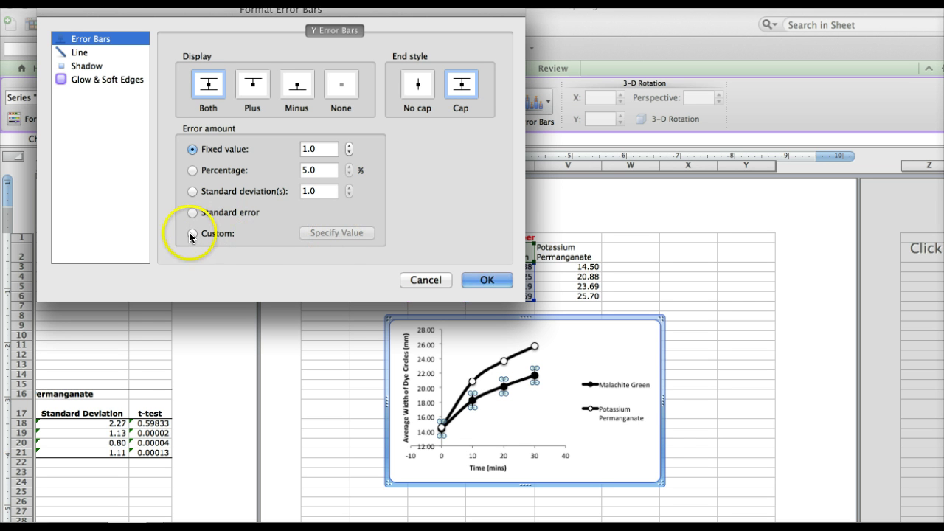
Step: Use custom values N18:N21 for Malachite Green's positive and negative error bars
click(190, 234)
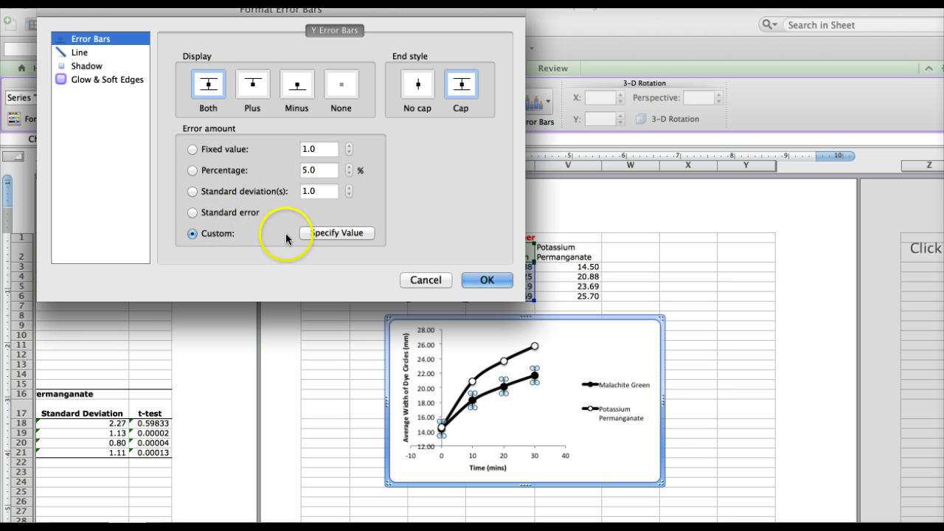
click(328, 232)
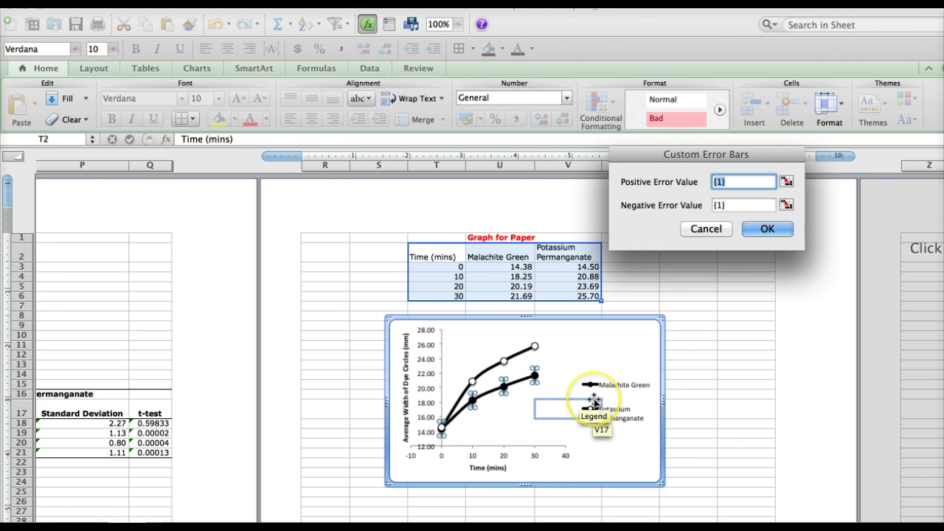
scroll(472, 347, left, 10)
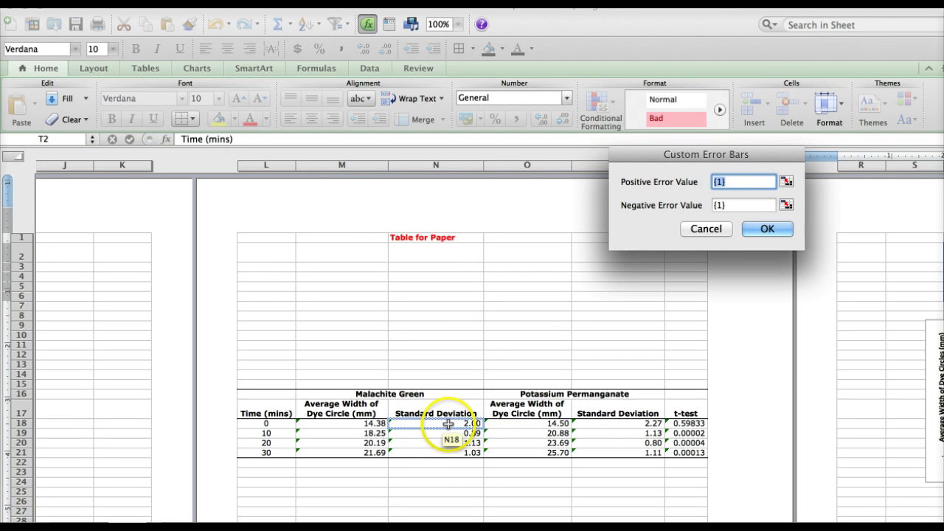
drag(449, 422, 450, 453)
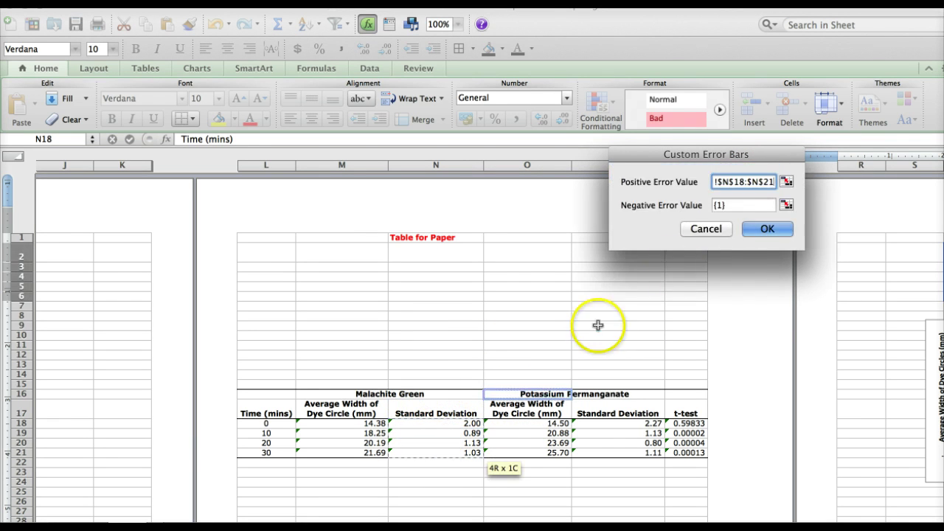
double_click(726, 204)
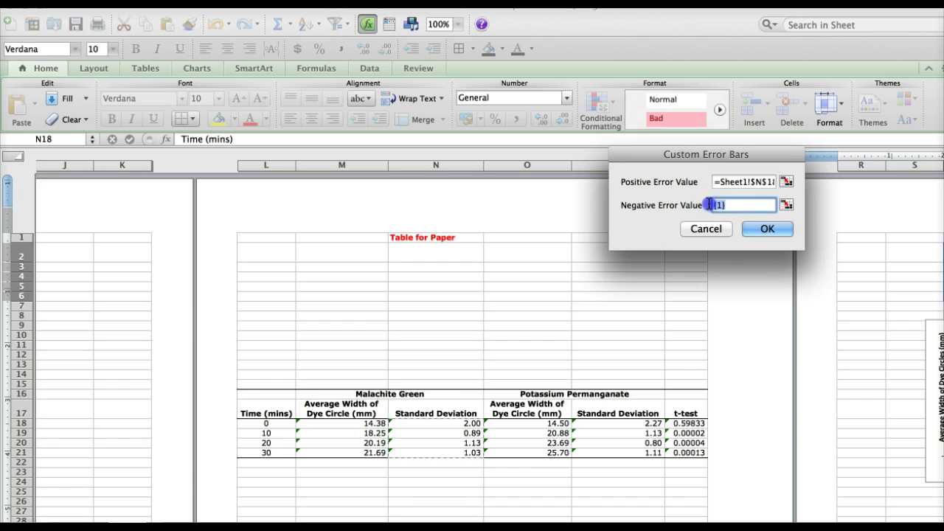
click(454, 419)
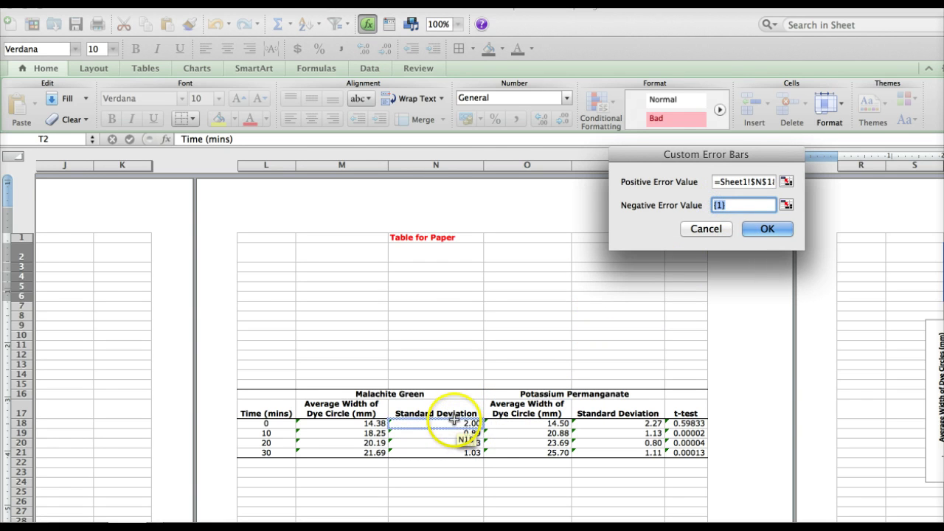
drag(454, 419, 455, 449)
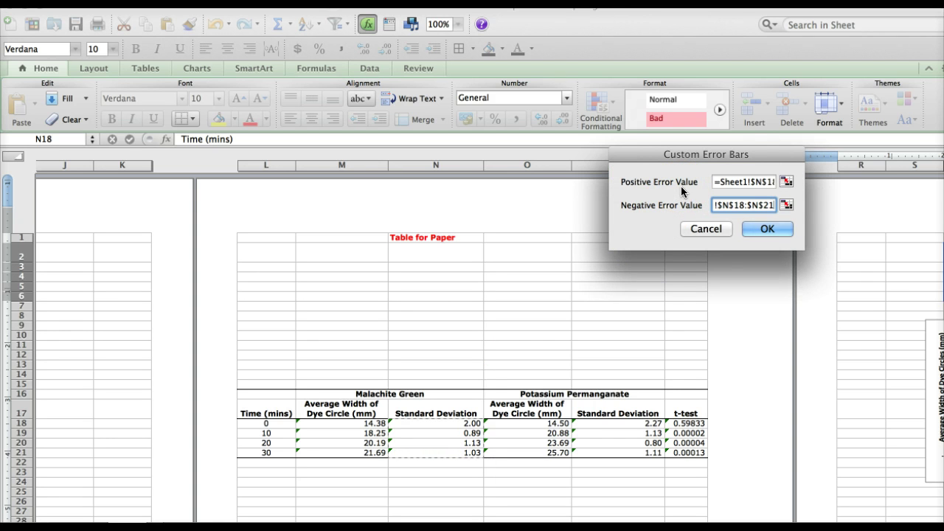
click(756, 225)
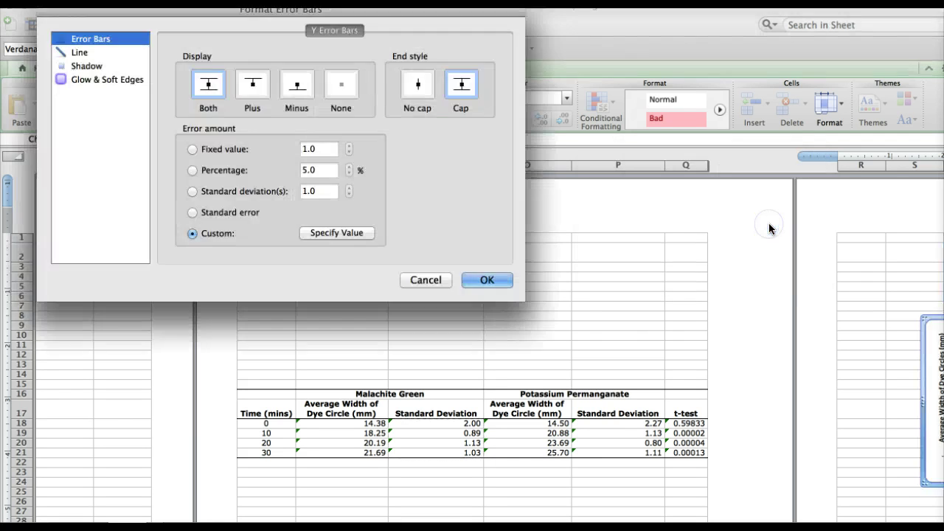
click(743, 314)
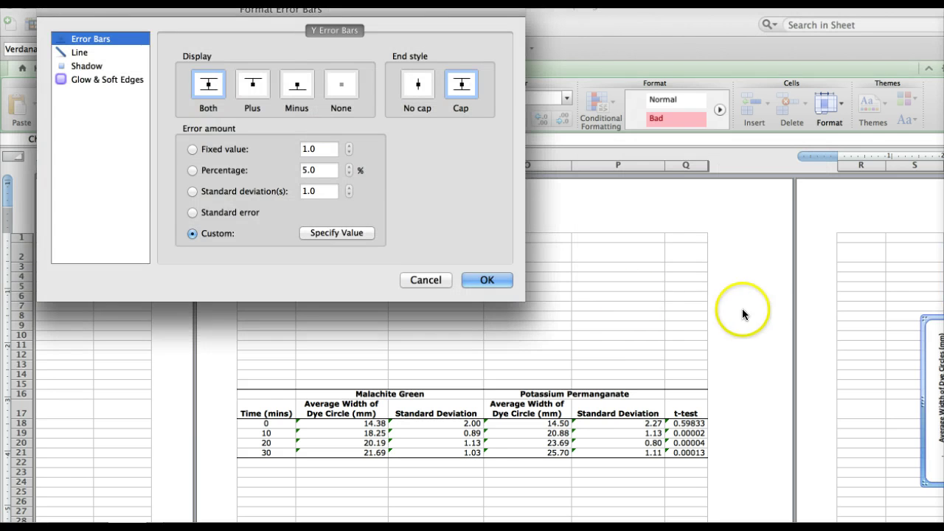
click(507, 285)
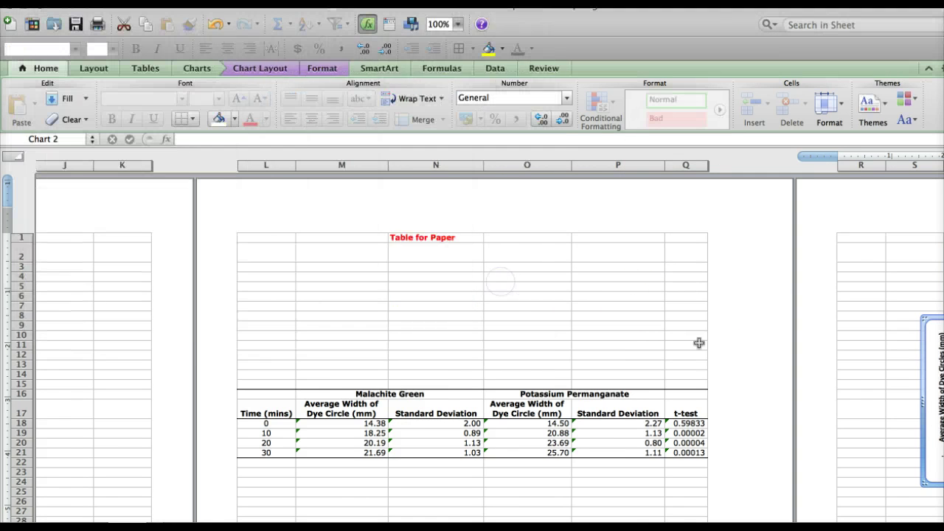
Step: Select the Potassium Permanganate line in the chart
scroll(745, 359, right, 5)
scroll(746, 359, right, 4)
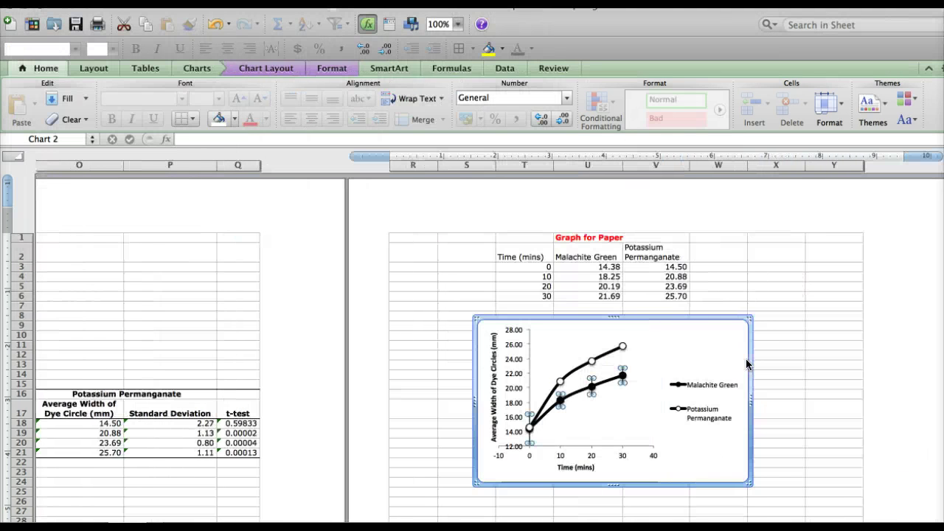
click(623, 378)
click(623, 382)
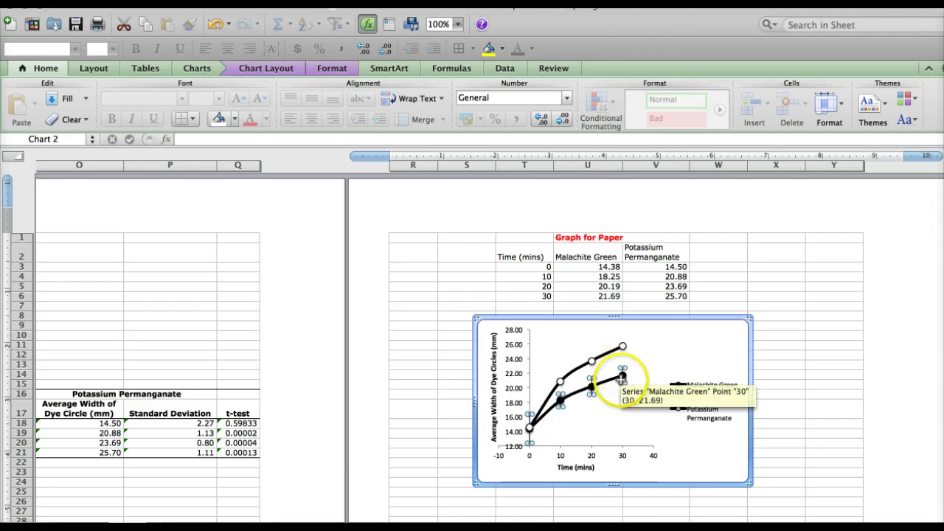
click(624, 391)
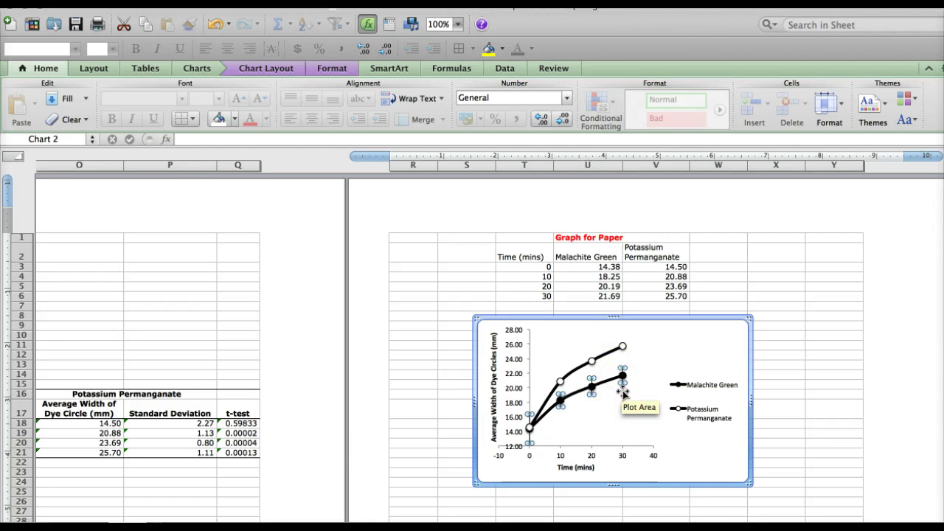
click(622, 377)
click(623, 346)
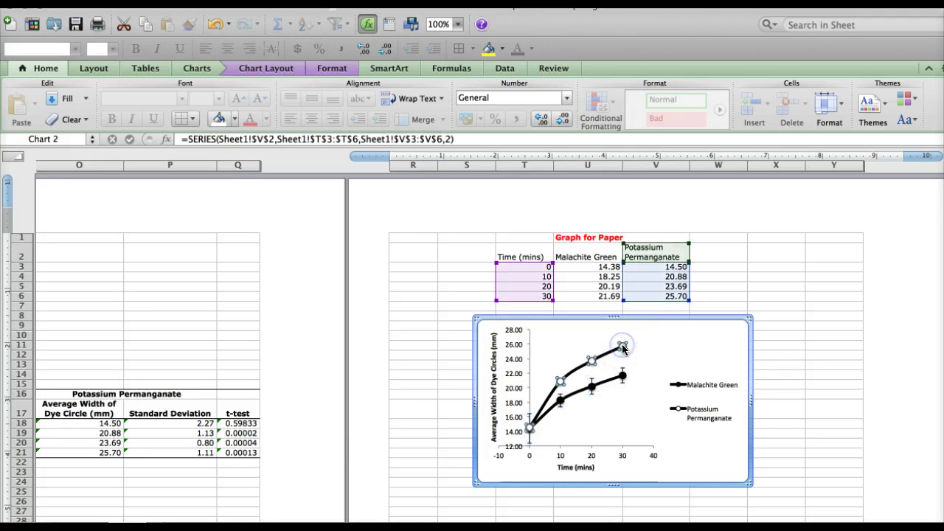
click(622, 346)
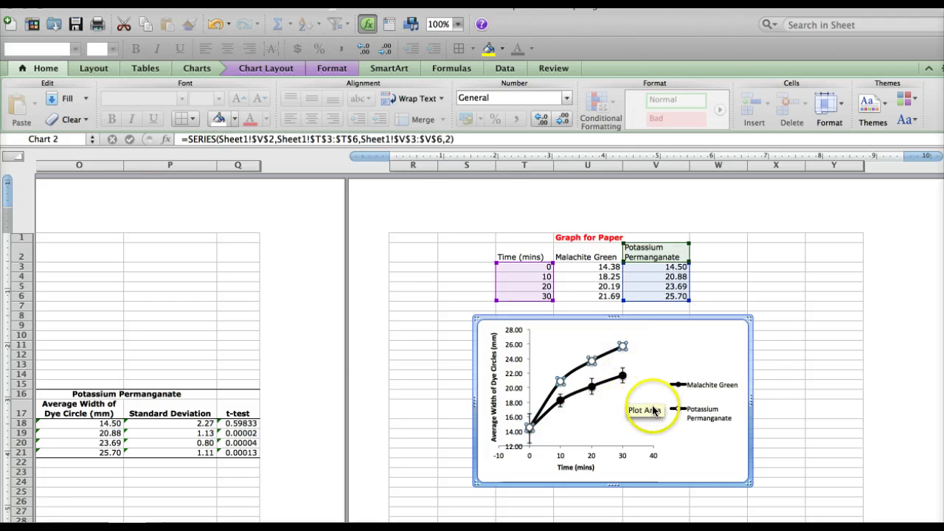
click(627, 343)
click(656, 408)
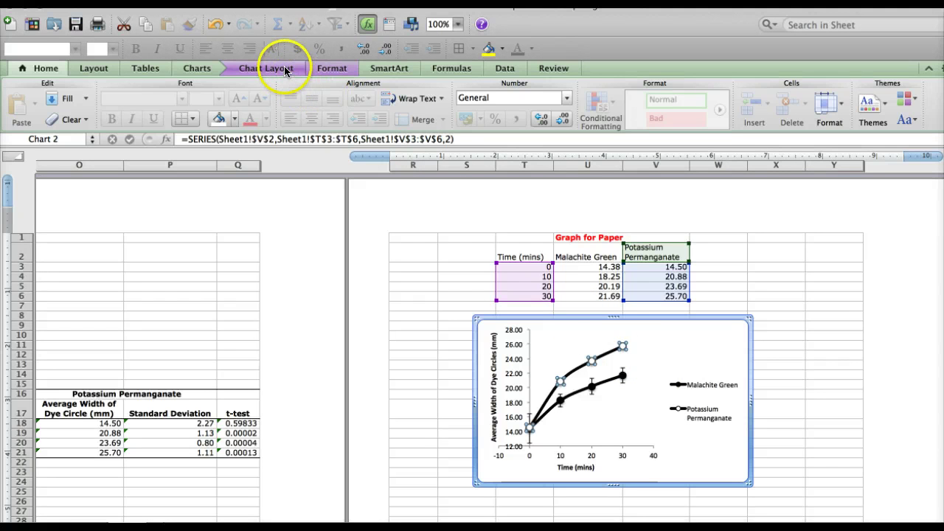
mouse_move(623, 352)
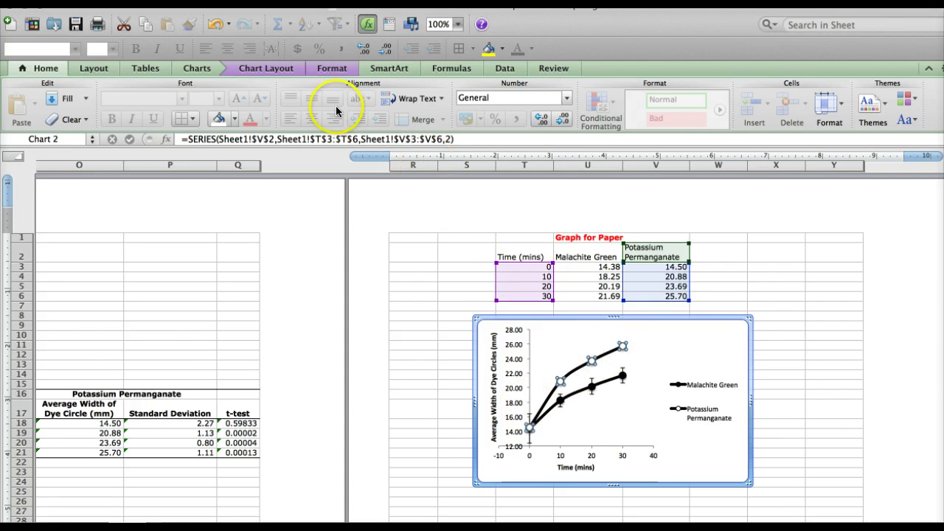
Step: Add error bars to Potassium Permanganate and bring up Error Bars Options
click(286, 71)
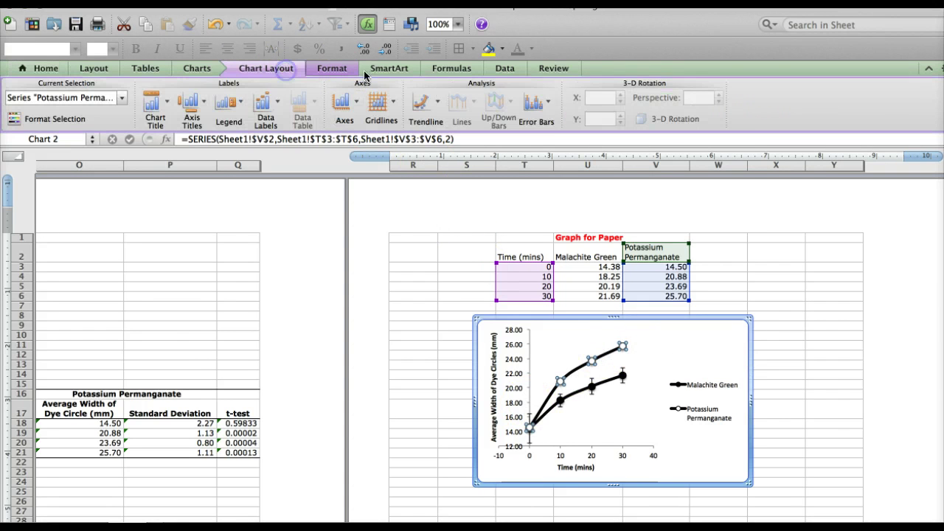
click(548, 107)
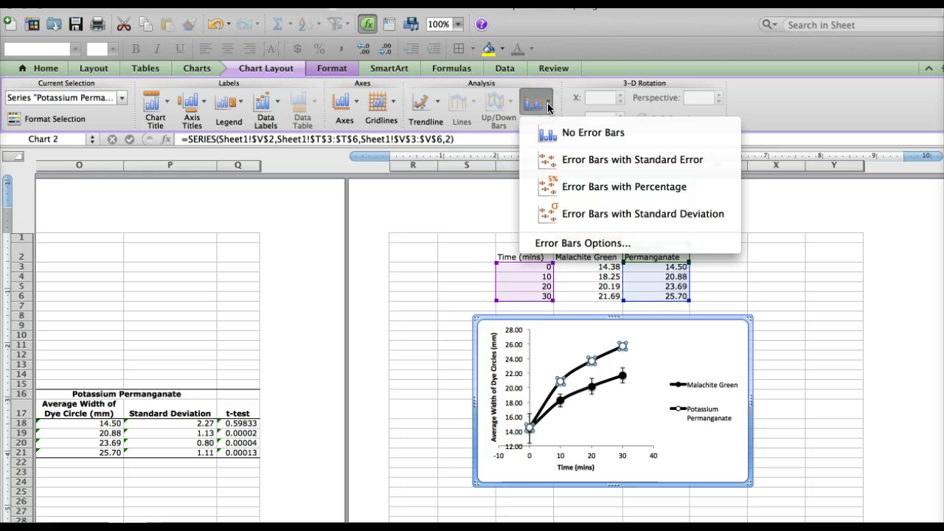
click(565, 246)
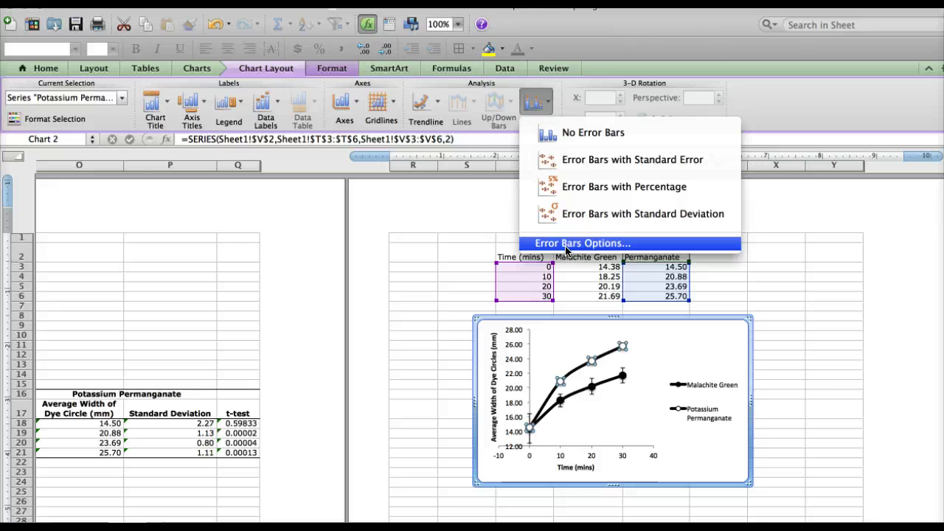
Step: Use custom values P18:P21 for Potassium Permanganate's positive and negative error bars
click(565, 245)
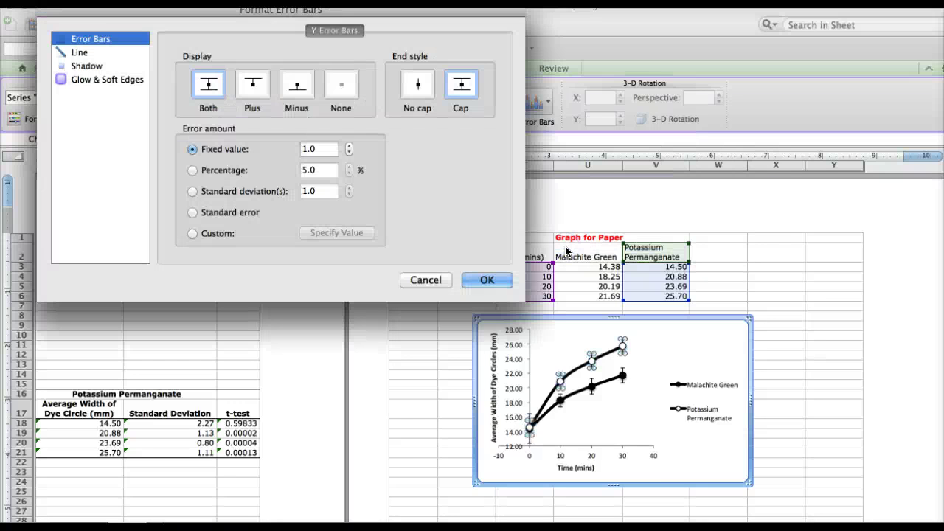
click(191, 233)
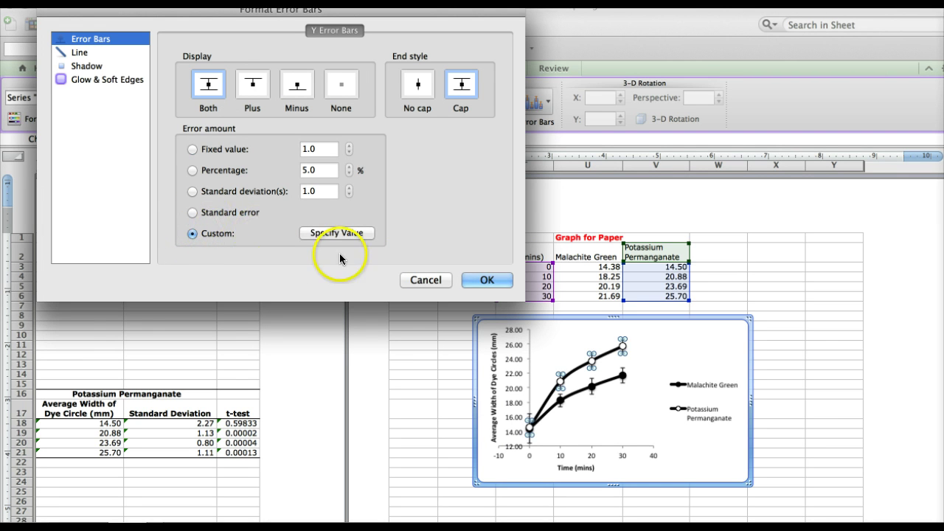
click(343, 232)
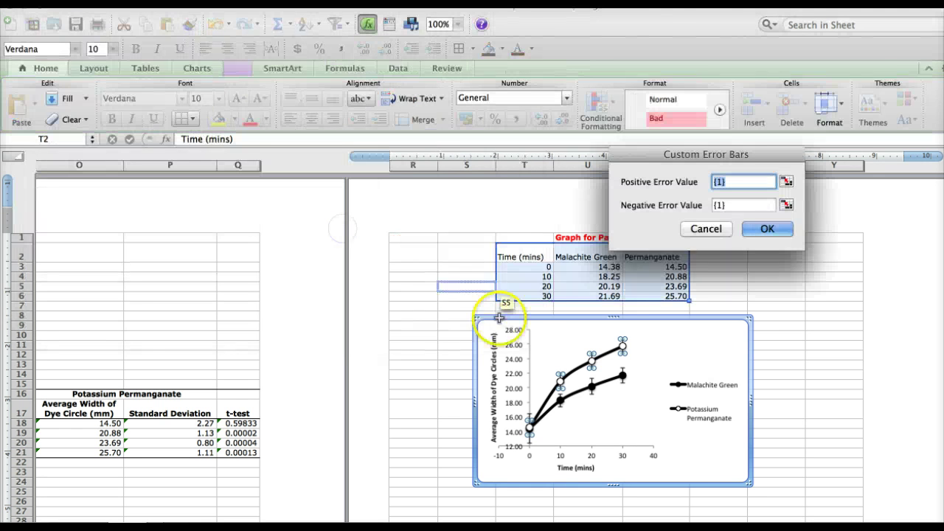
click(728, 513)
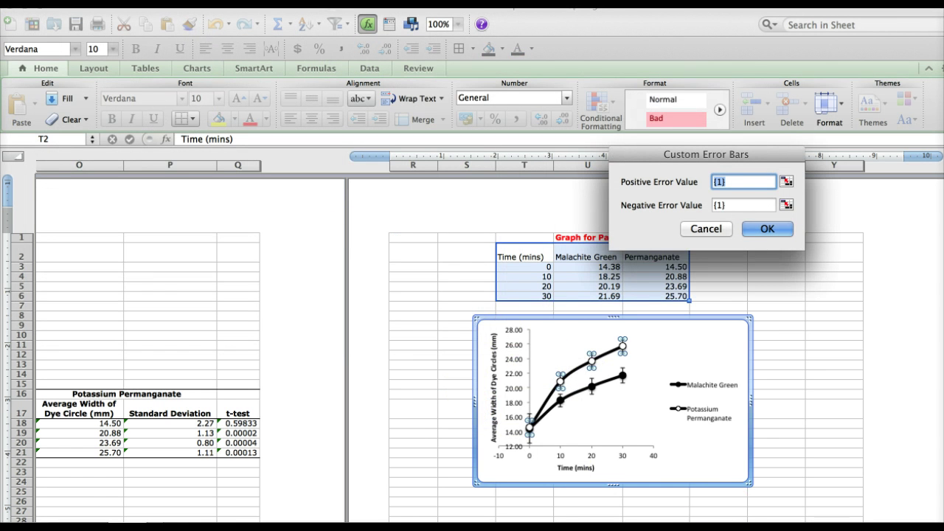
scroll(486, 347, left, 5)
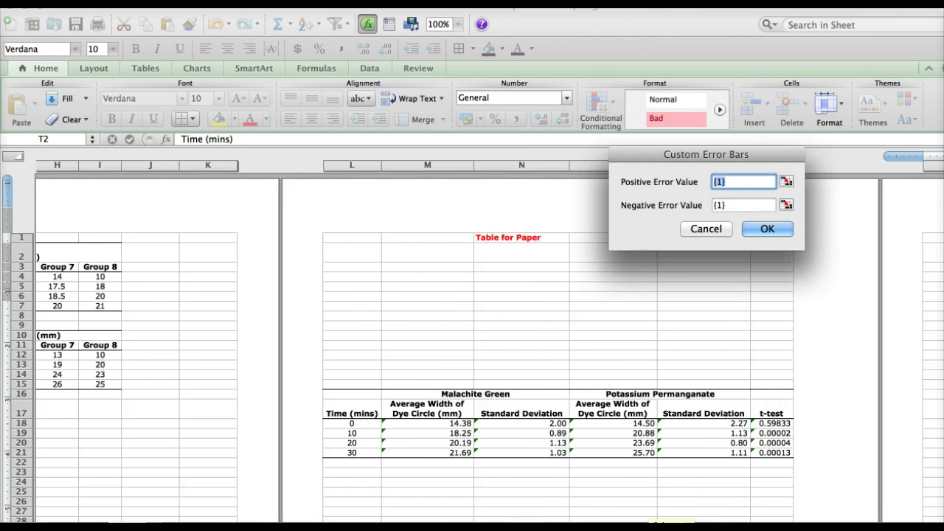
scroll(472, 339, right, 1)
click(660, 422)
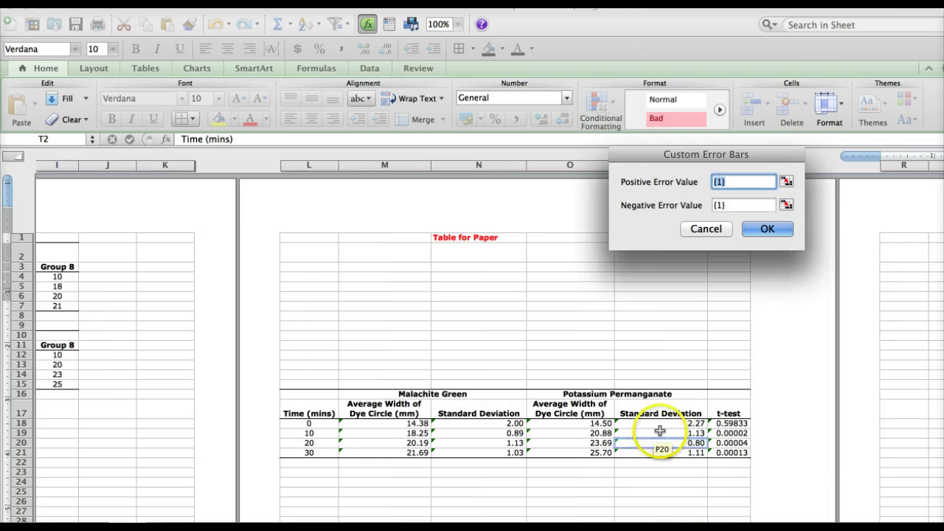
drag(660, 423, 668, 449)
click(728, 204)
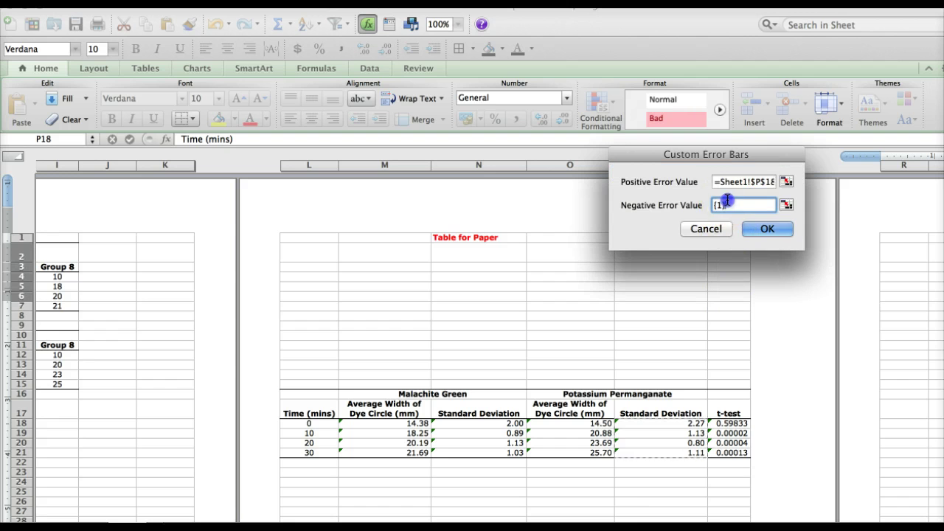
drag(666, 423, 668, 451)
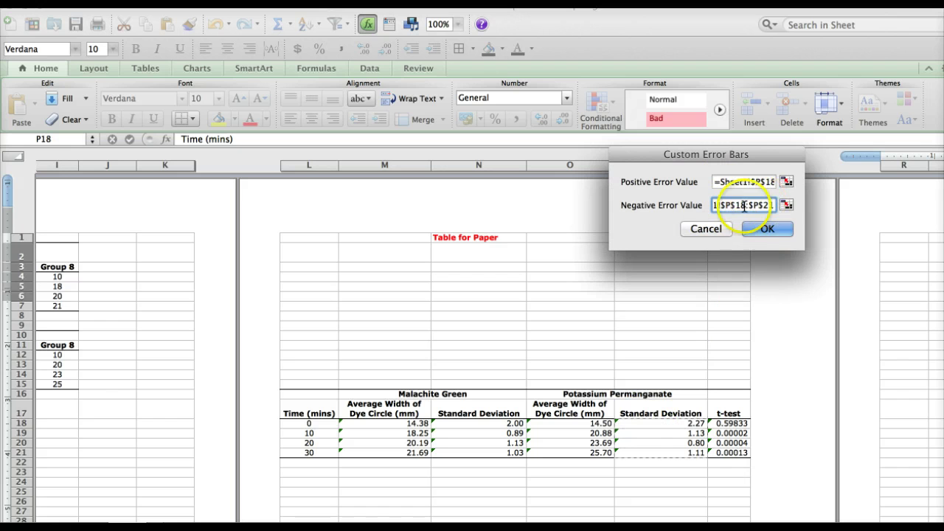
click(766, 228)
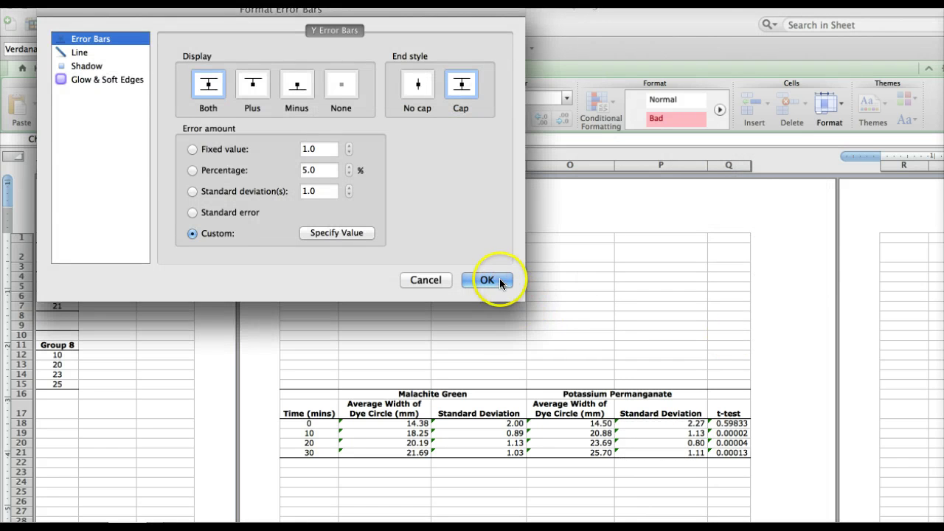
click(492, 280)
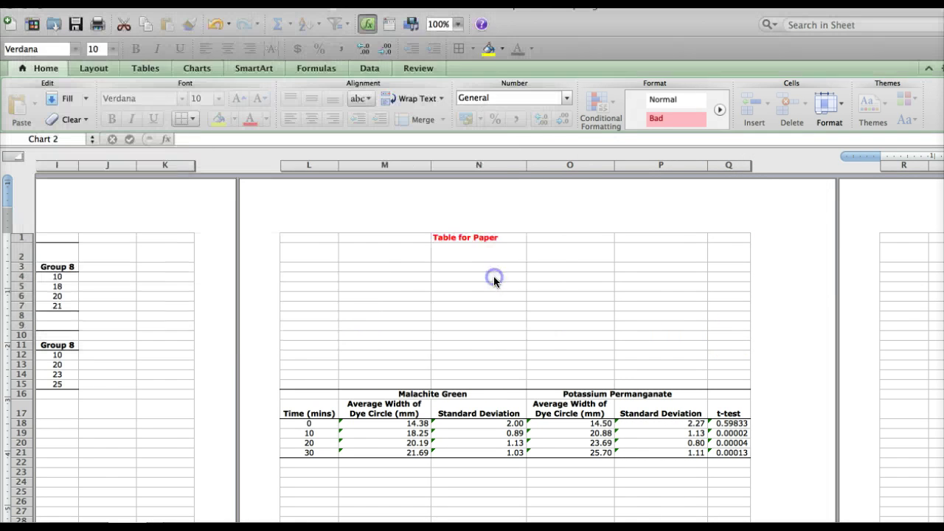
Step: Inspect both lines' error bars at 30, then reselect the chart with Chart Layout showing
scroll(731, 355, right, 3)
click(720, 347)
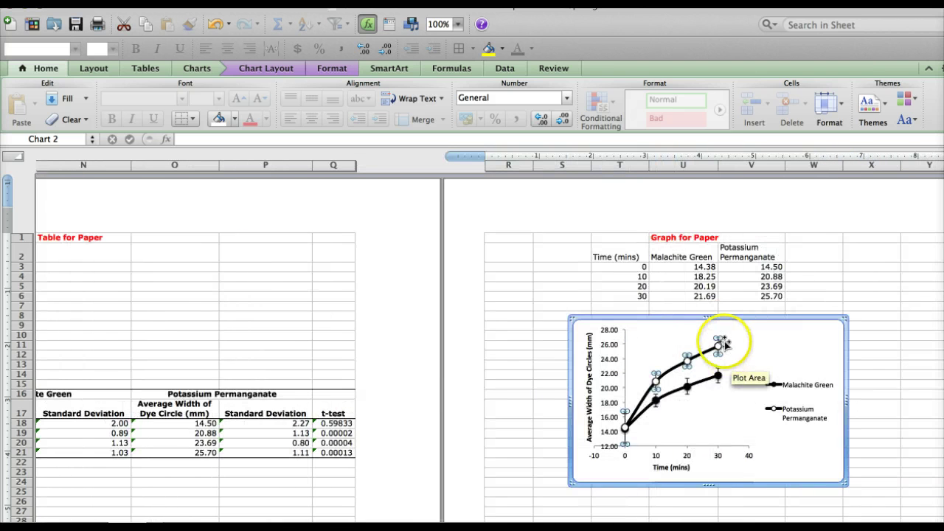
click(718, 378)
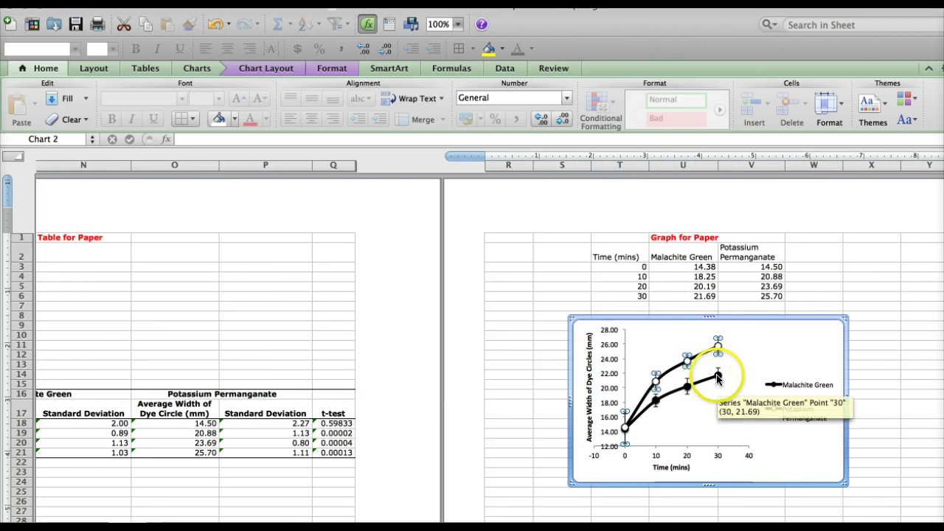
click(877, 331)
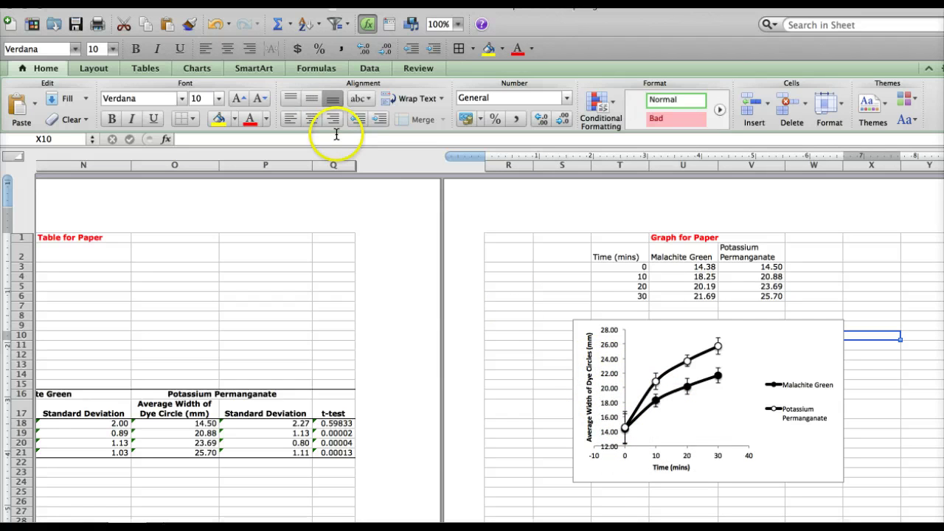
click(770, 352)
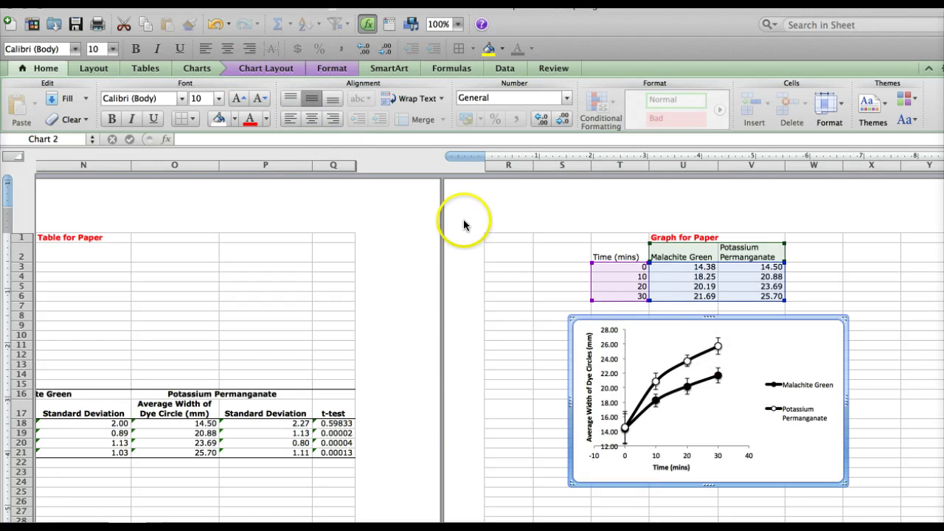
click(267, 68)
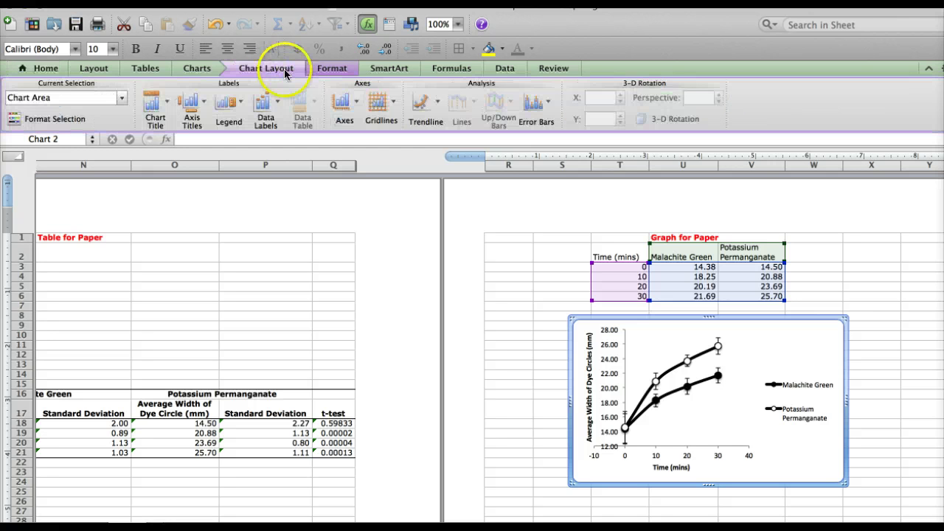
Step: Set the horizontal Time axis minimum to 0 instead of the automatic -10
click(352, 106)
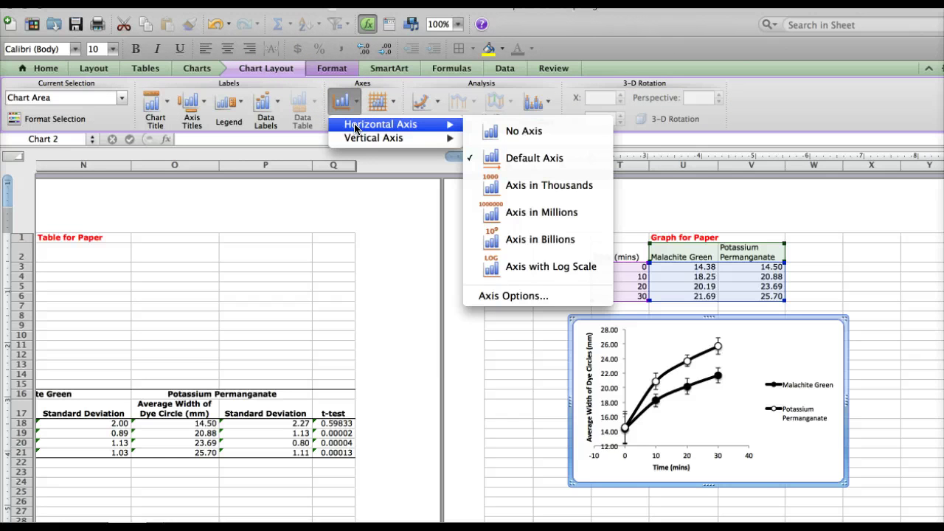
click(357, 136)
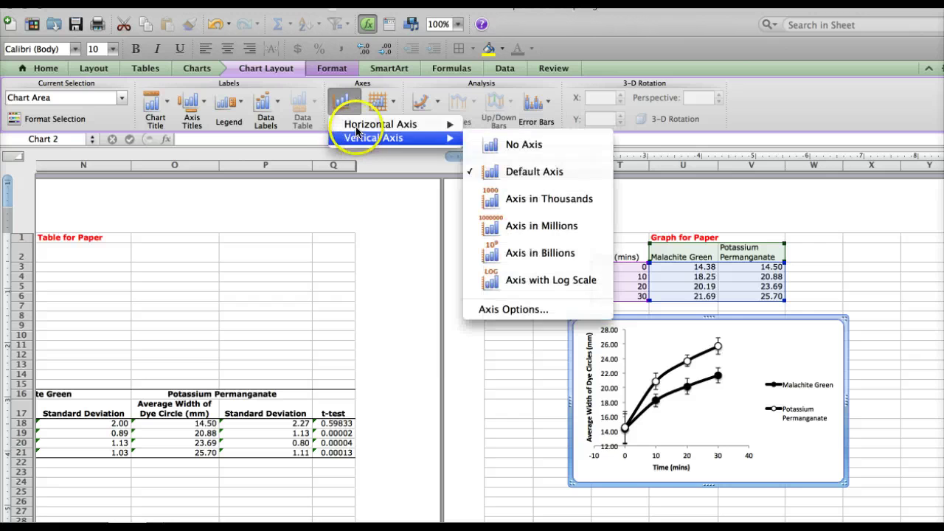
mouse_move(354, 124)
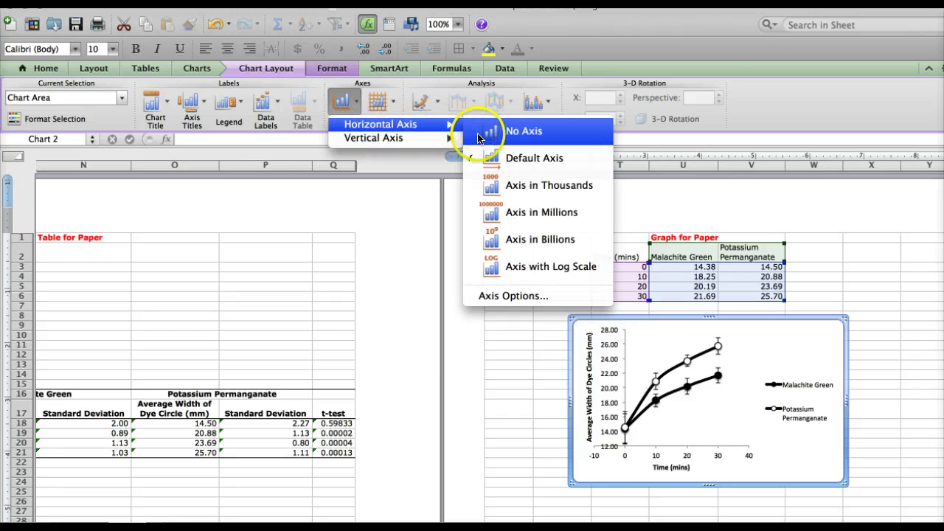
click(496, 295)
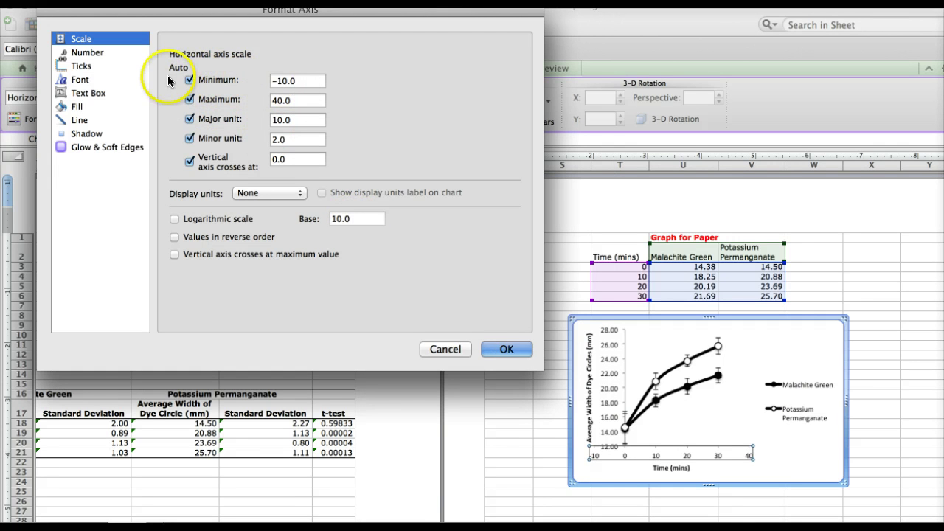
click(291, 79)
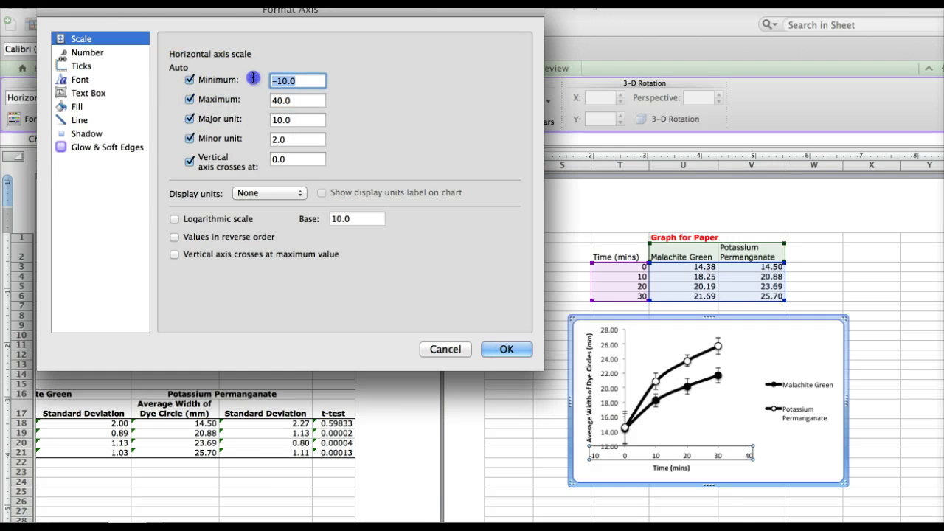
text(0)
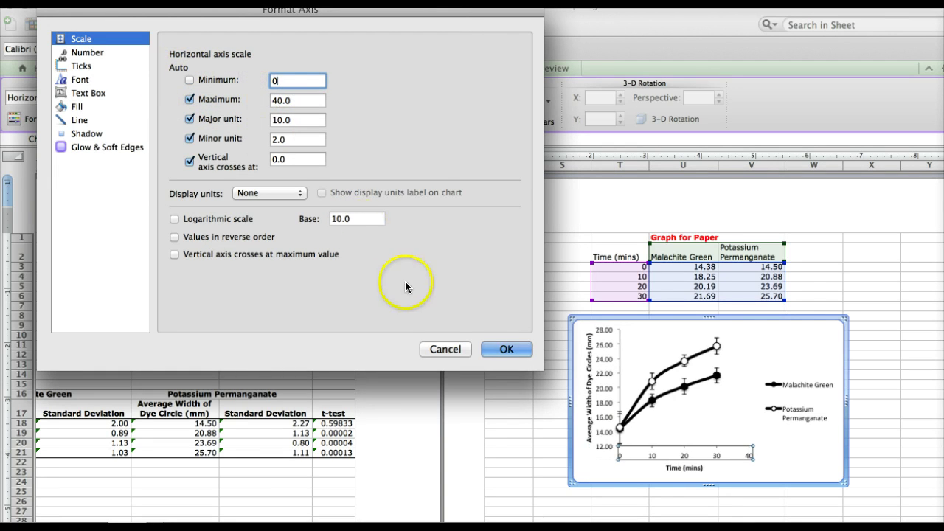
click(501, 349)
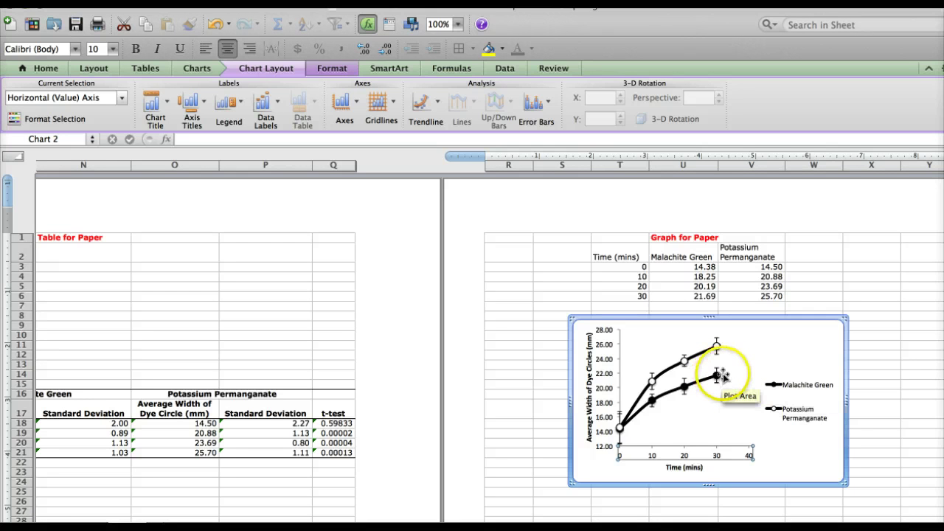
Step: Inspect the plot area, the Malachite Green point at 30, and the whole chart
click(724, 376)
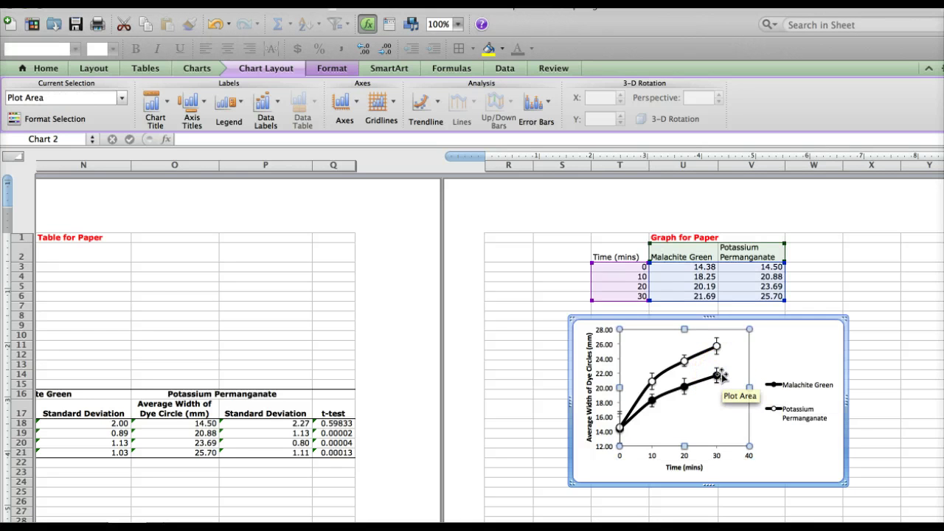
click(721, 377)
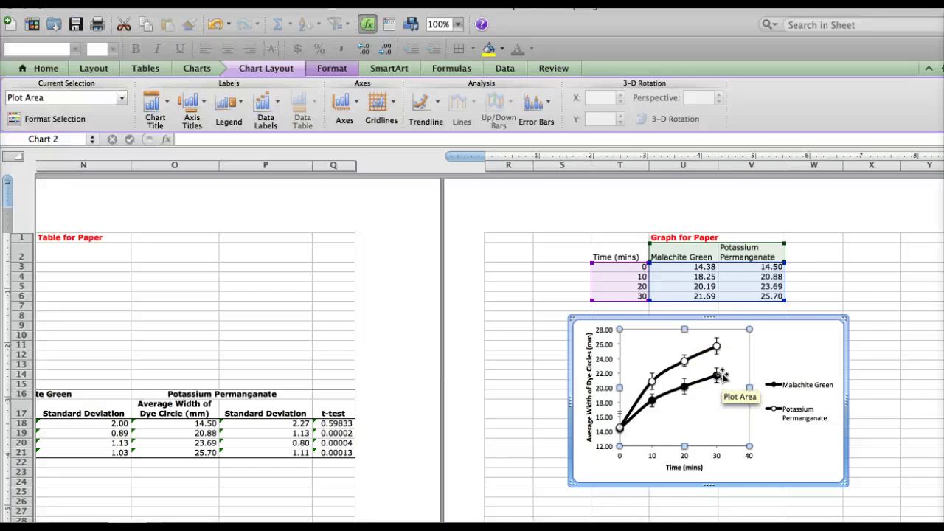
click(784, 362)
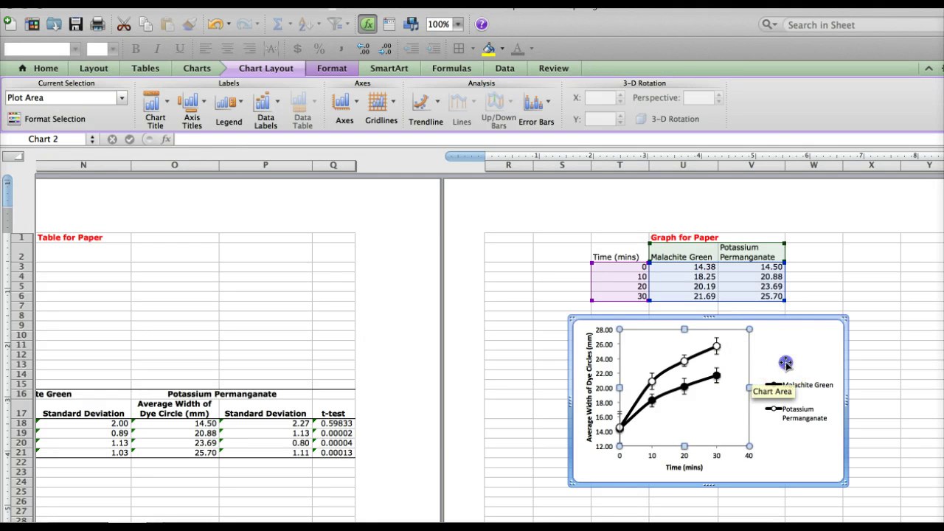
click(808, 346)
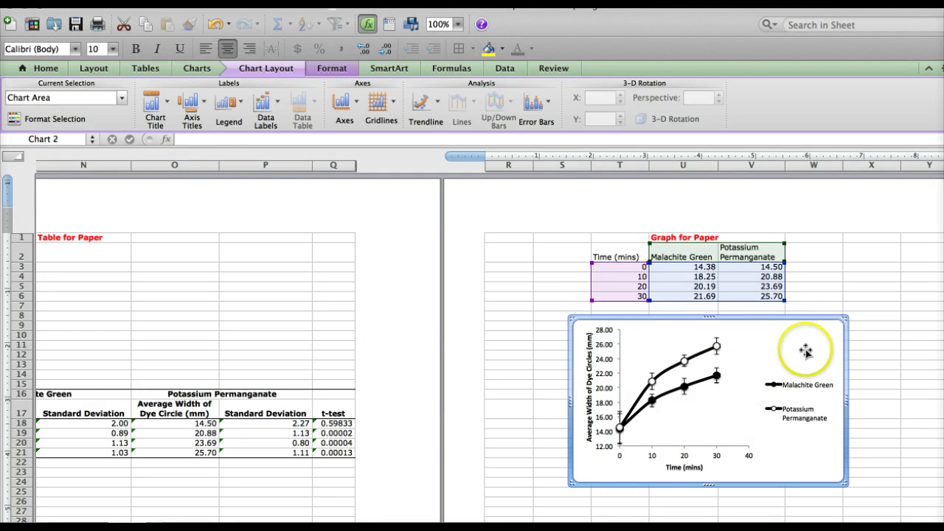
Step: Set the chart area's line colour to No Line in Format Chart Area
click(867, 351)
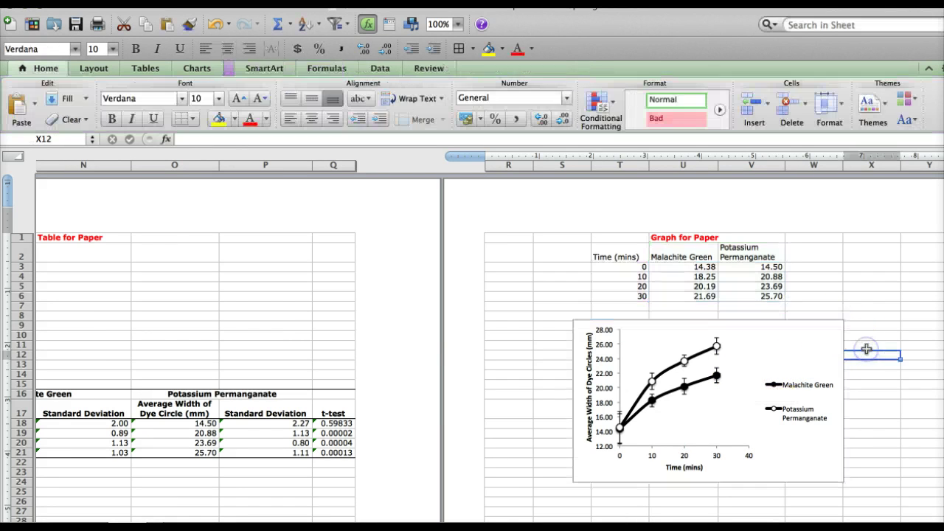
click(828, 350)
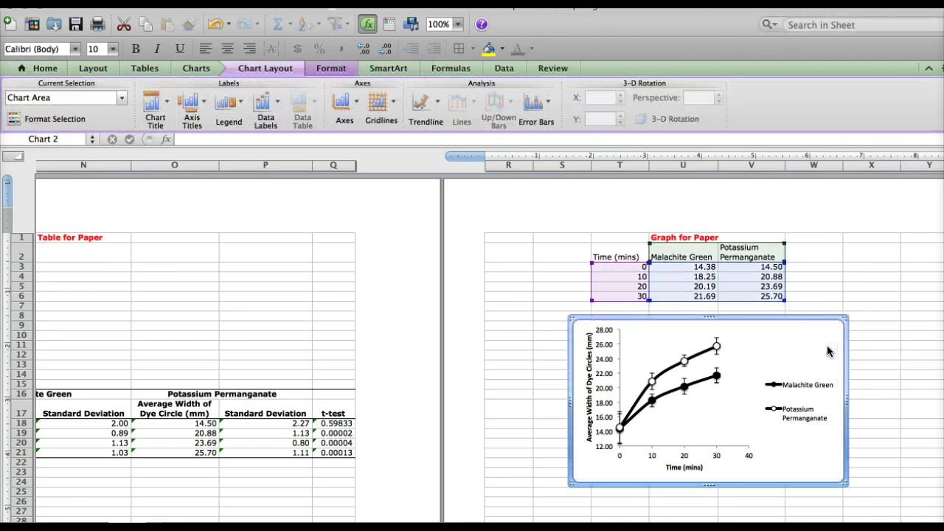
right_click(835, 324)
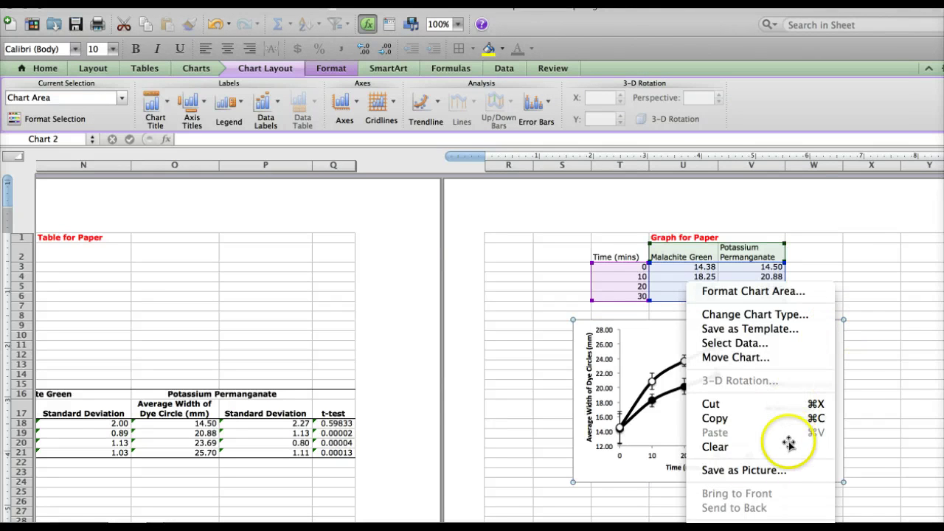
click(856, 368)
click(886, 355)
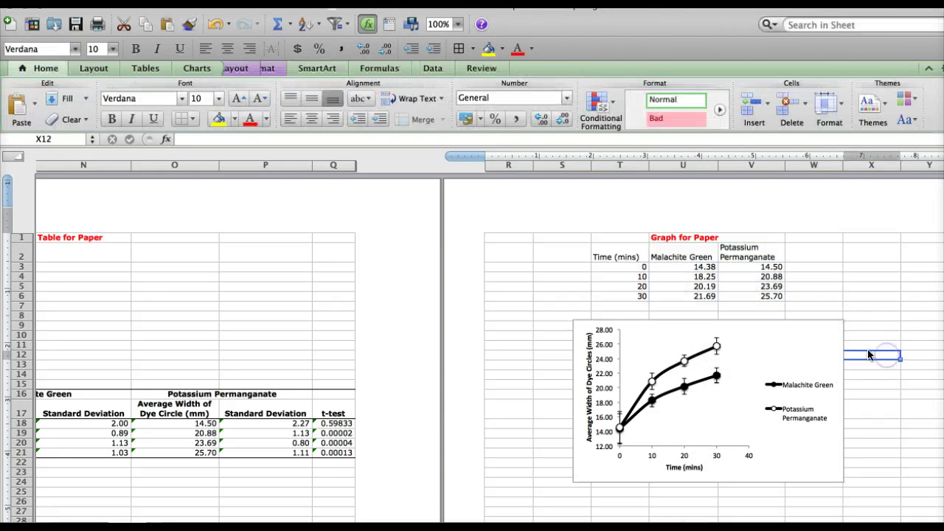
click(829, 344)
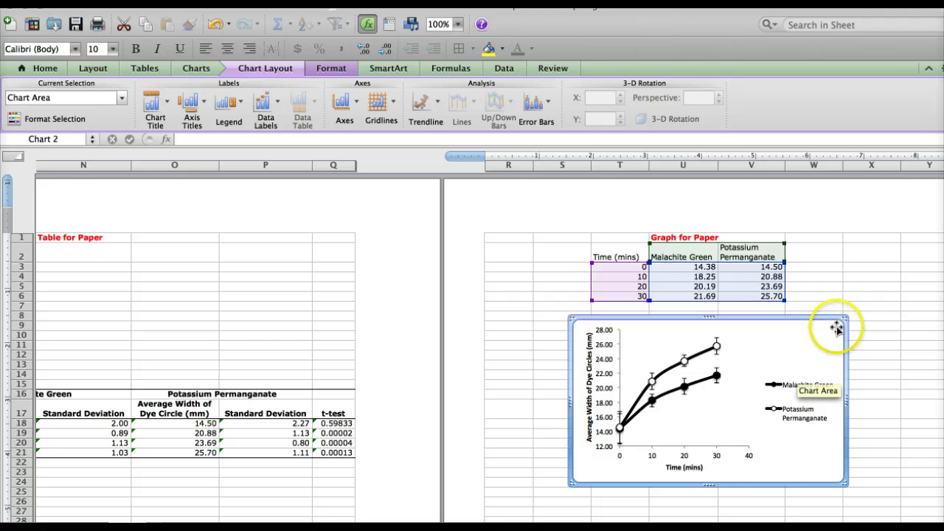
right_click(837, 329)
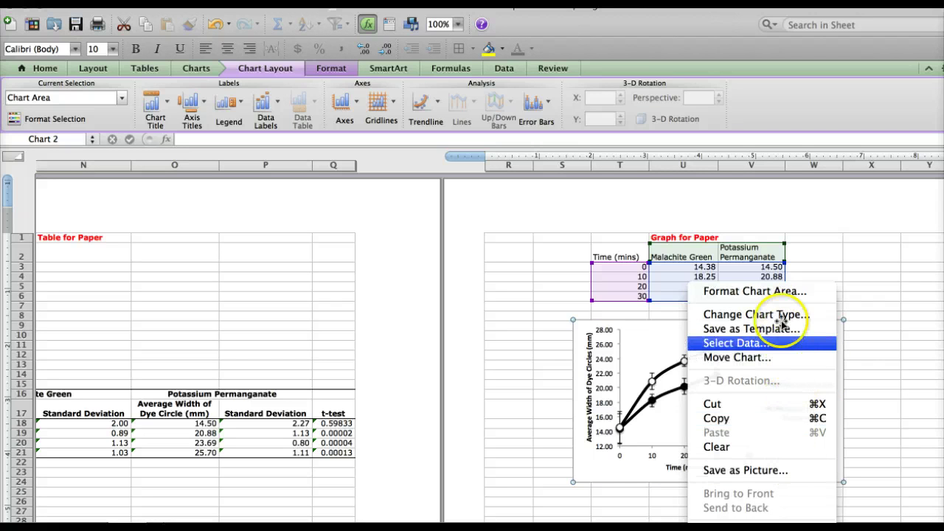
click(774, 294)
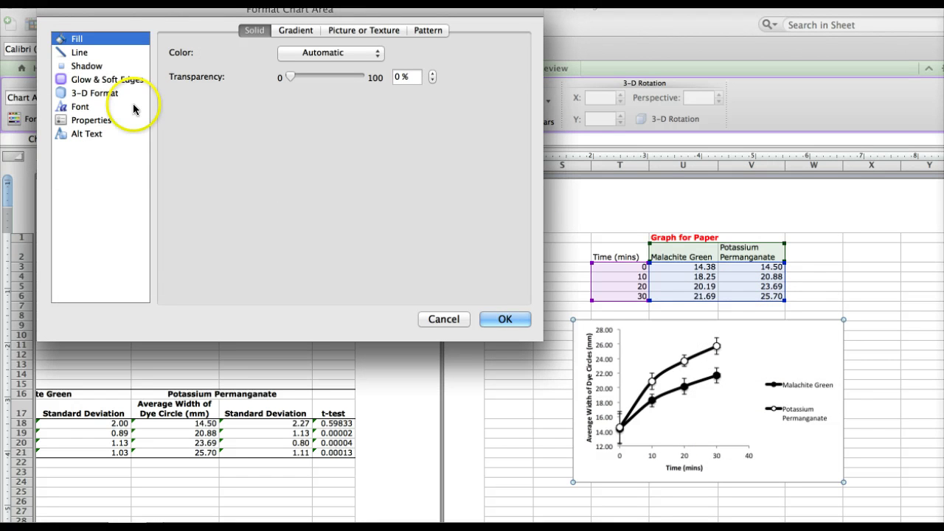
click(85, 53)
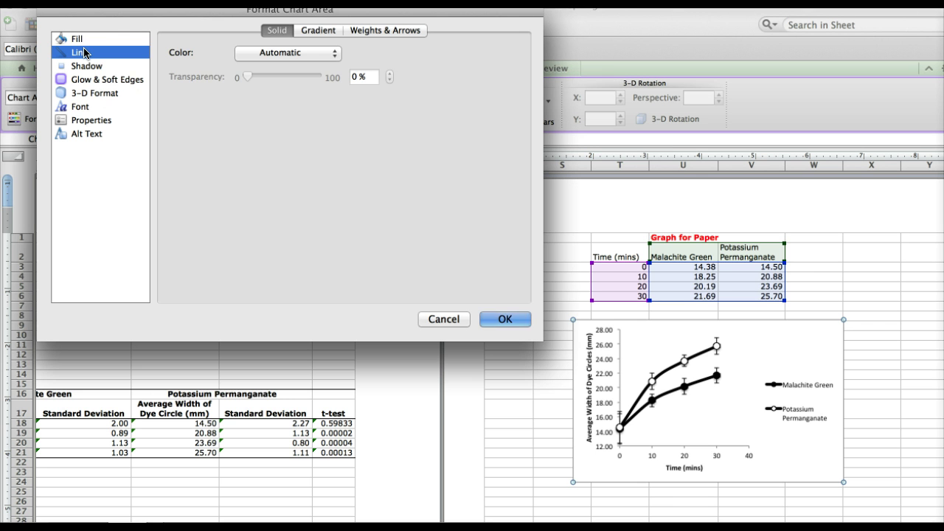
click(295, 53)
click(295, 72)
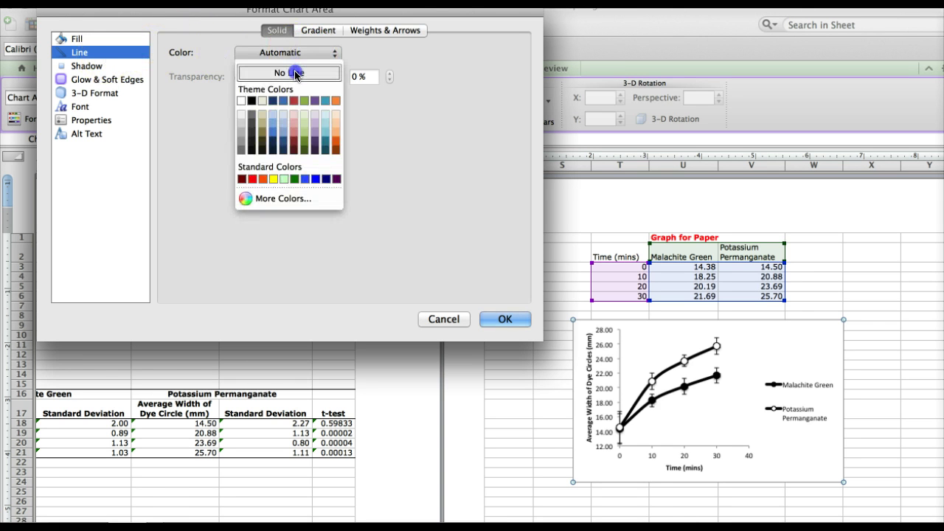
click(504, 319)
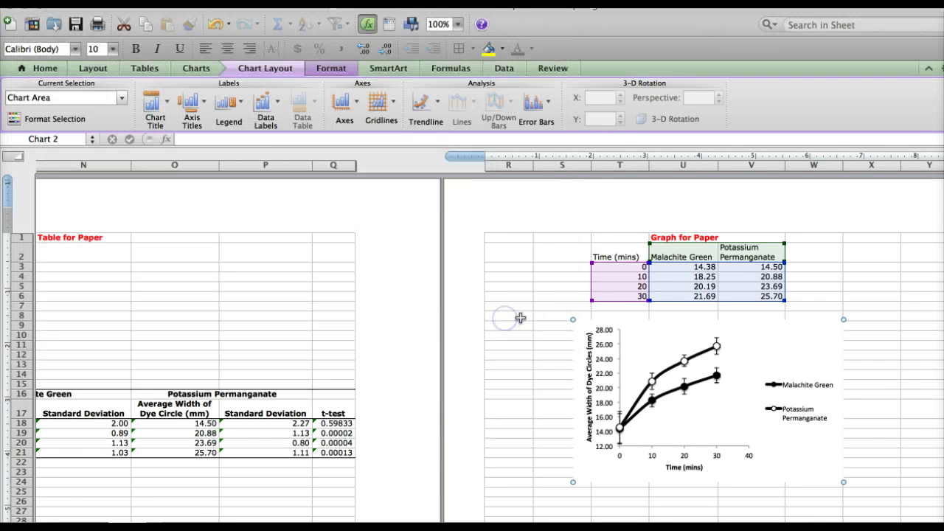
Step: Copy the whole borderless chart and switch over to Word
click(891, 339)
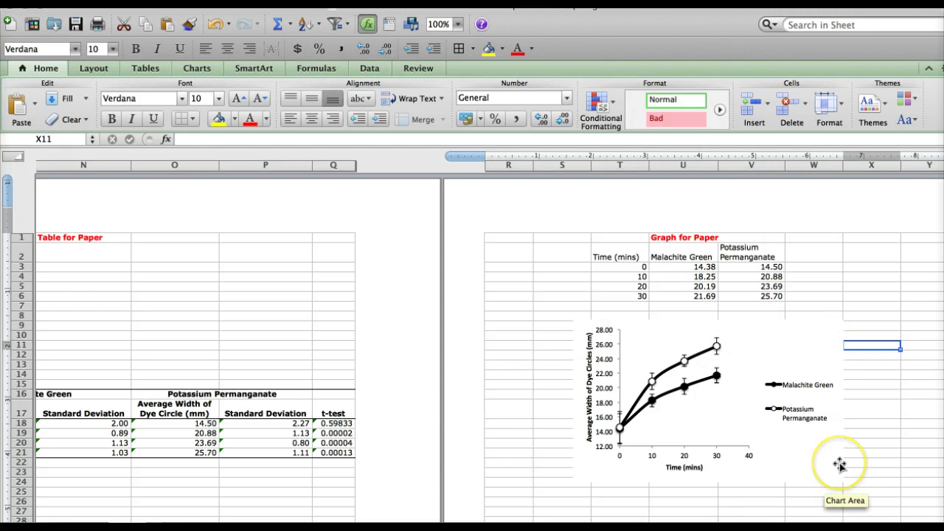
click(811, 463)
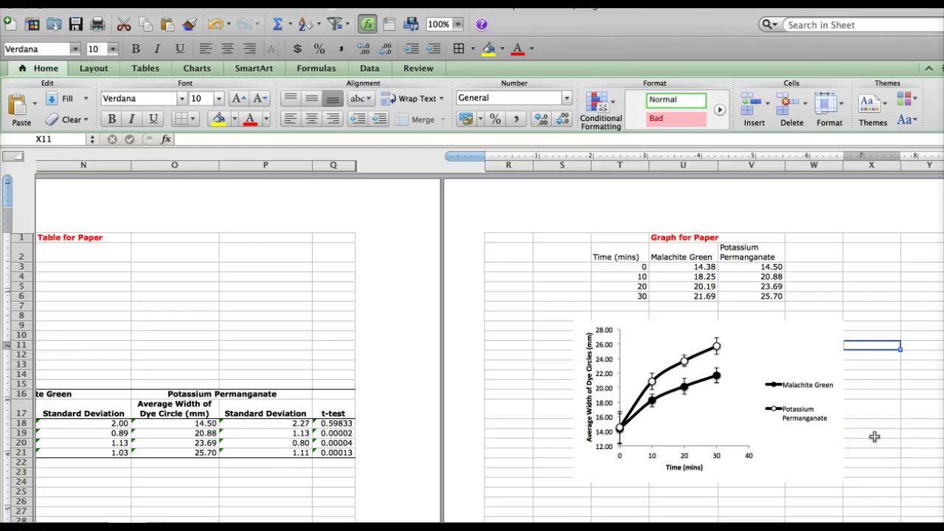
click(818, 444)
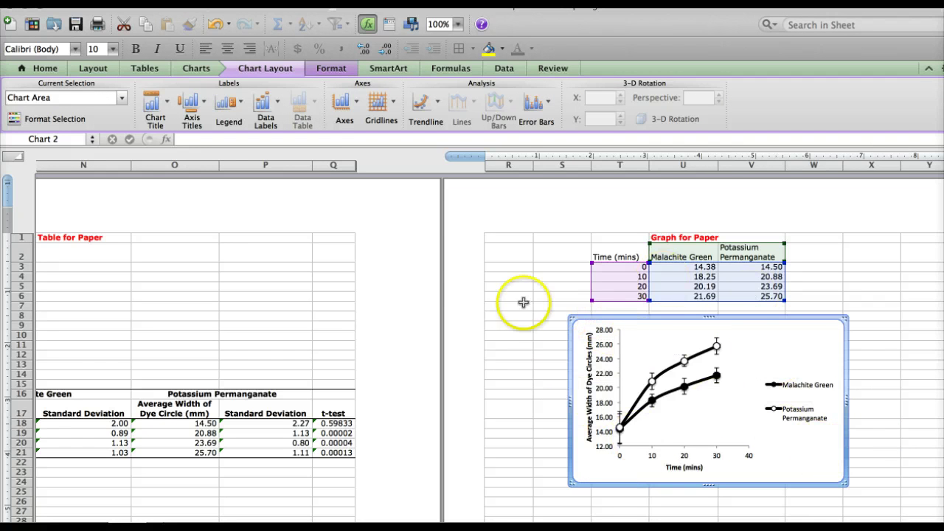
click(111, 2)
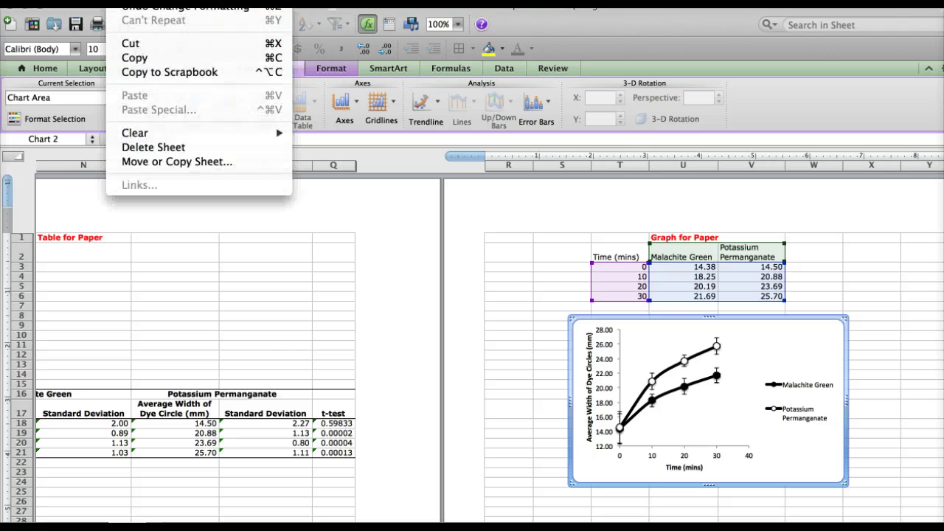
click(138, 59)
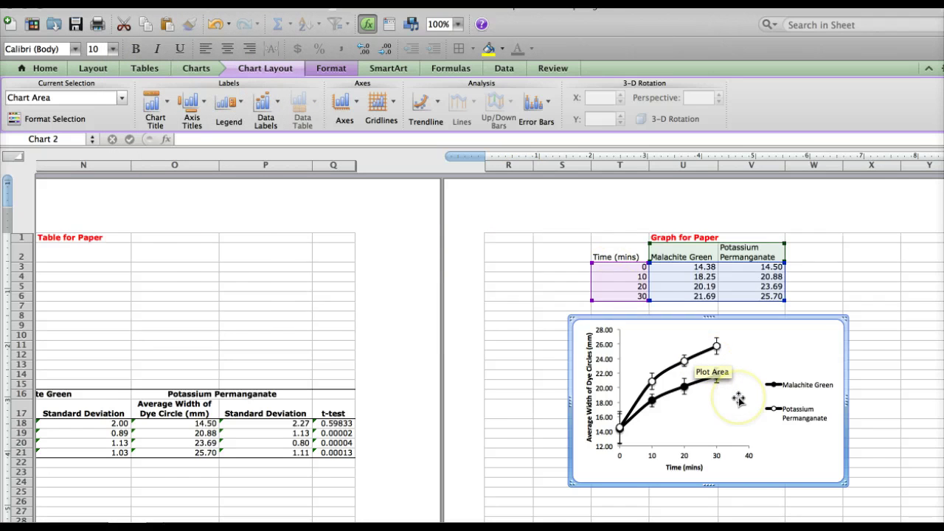
key(super+Tab)
Step: In Document5, delete the old coloured chart and its Figure 1 caption
click(324, 268)
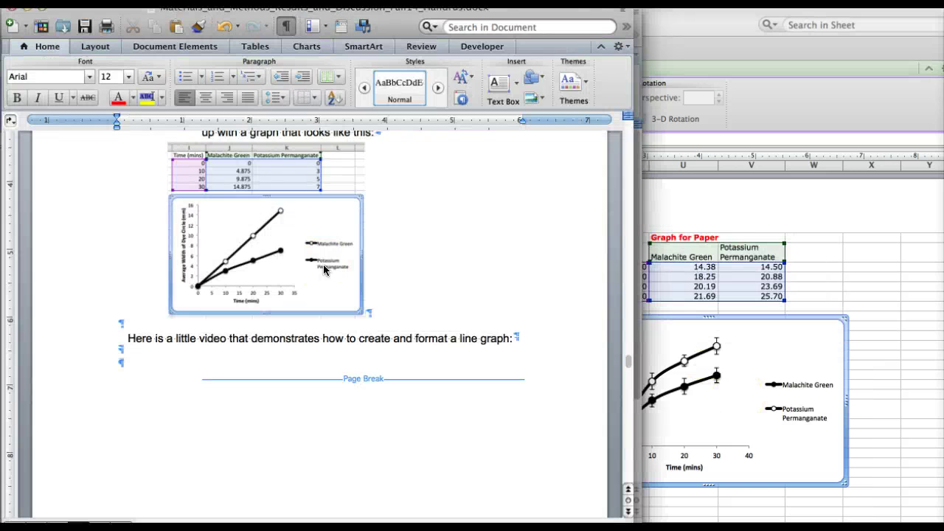
key(super+grave)
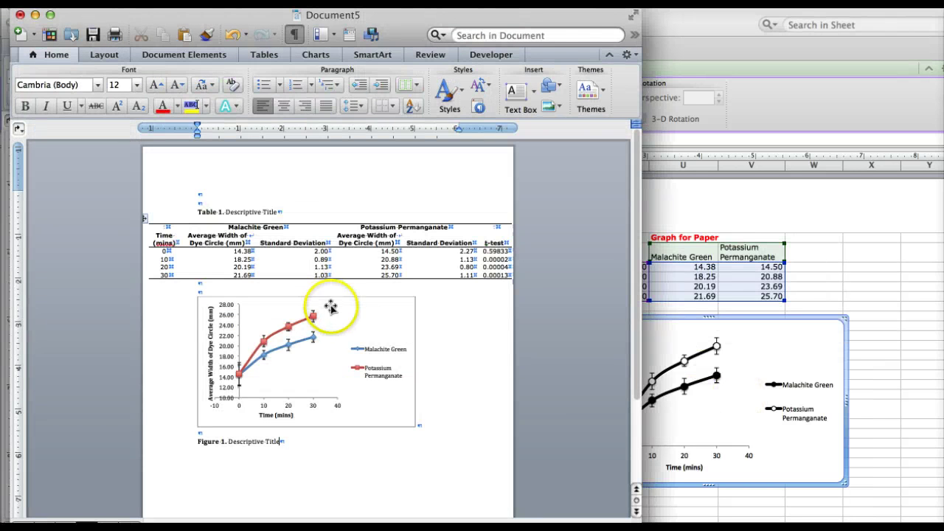
key(BackSpace)
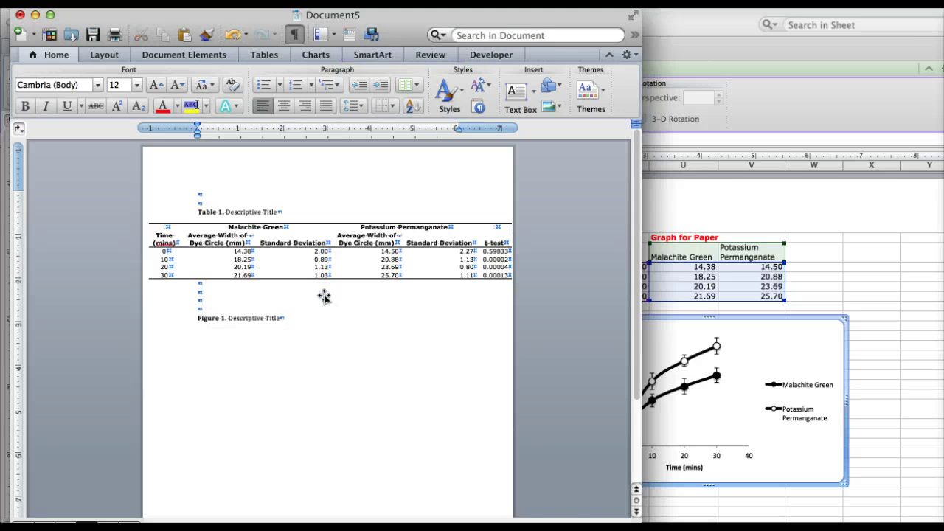
drag(289, 317, 202, 298)
key(BackSpace)
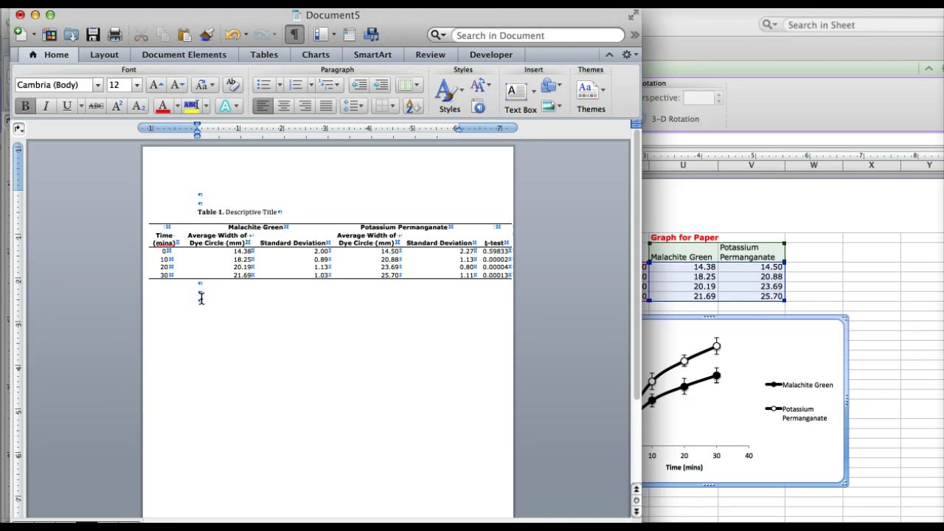
Step: Paste the copied Excel chart below Table 1 and add a new line under it
key(Return)
key(super+v)
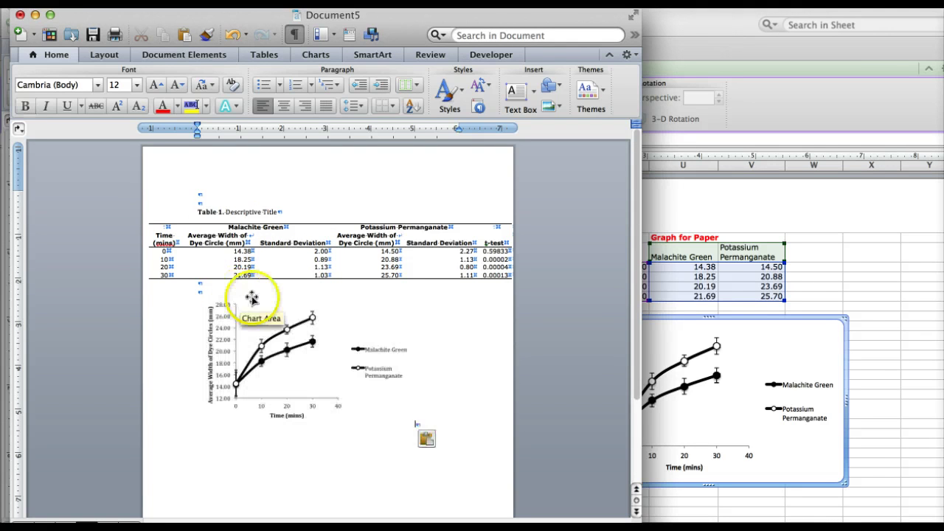
click(293, 313)
key(BackSpace)
click(194, 135)
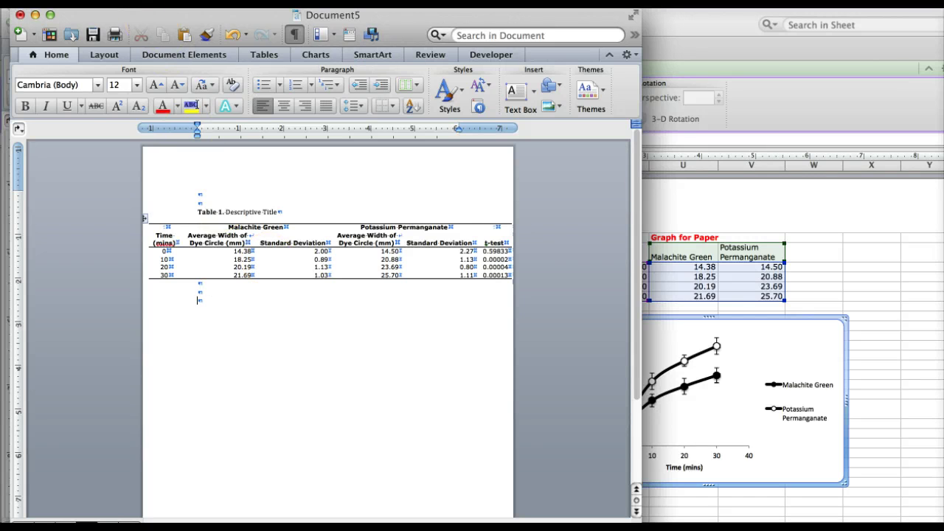
click(133, 2)
click(151, 95)
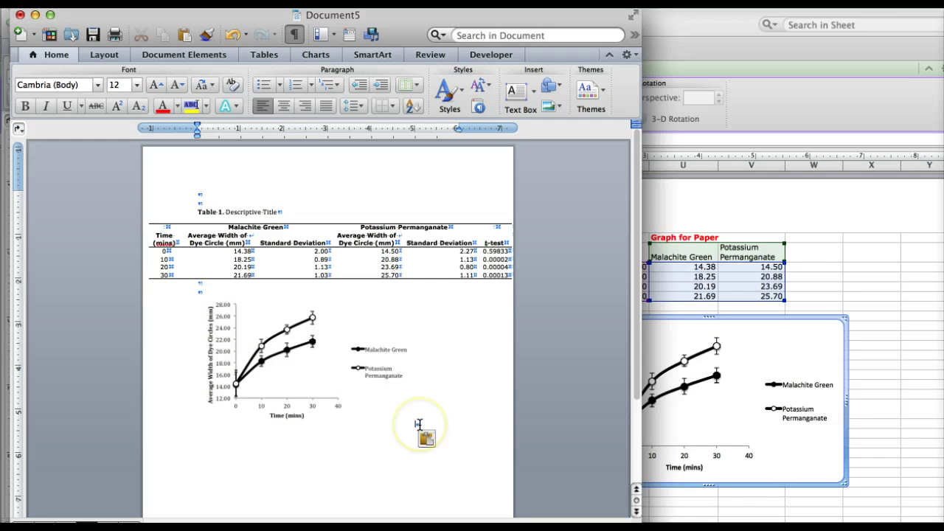
key(Return)
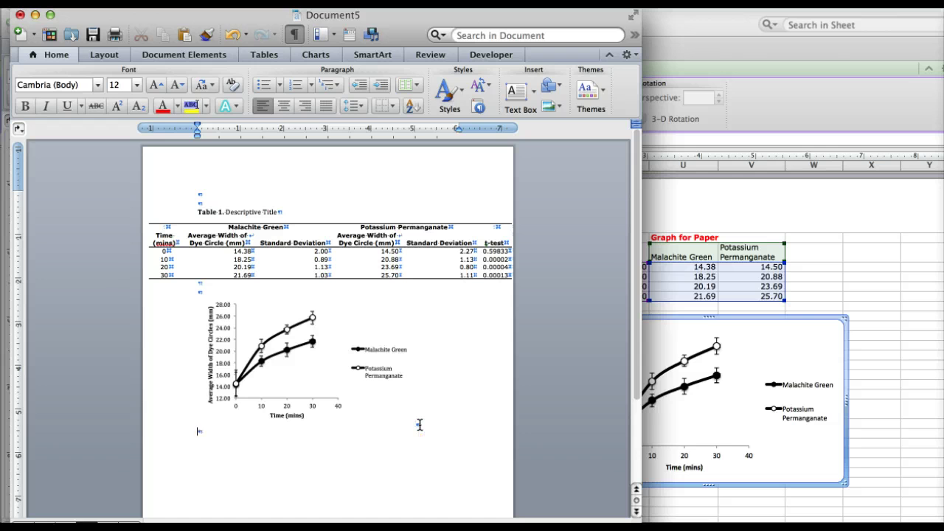
Step: Add the caption 'Figure 1. Descriptive Title' below the chart, with 'Figure 1.' bolded
text(Figure 1.)
text(Descriptive Title)
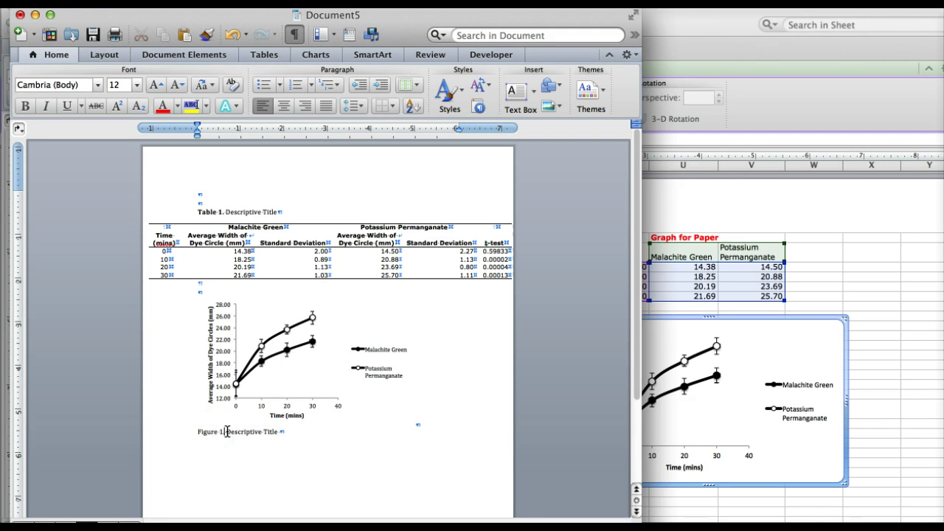
drag(225, 431, 197, 432)
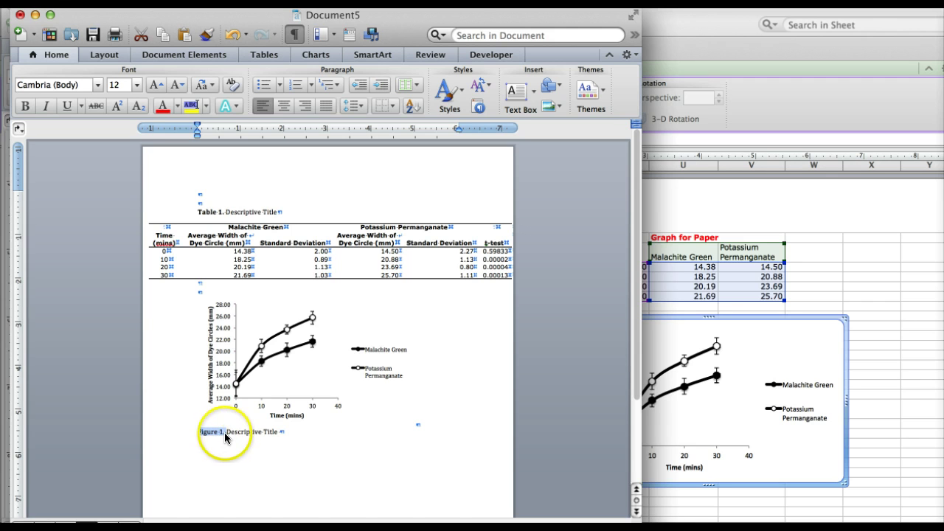
key(super+b)
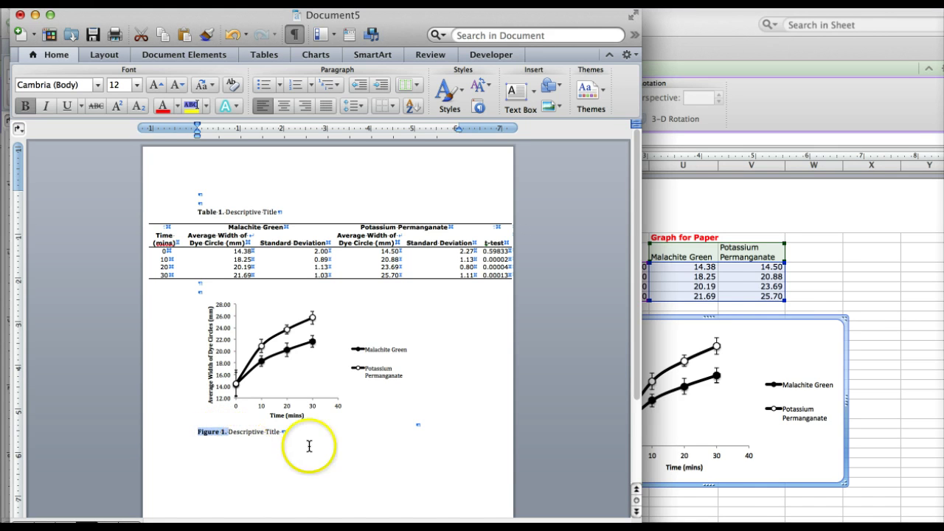
click(332, 442)
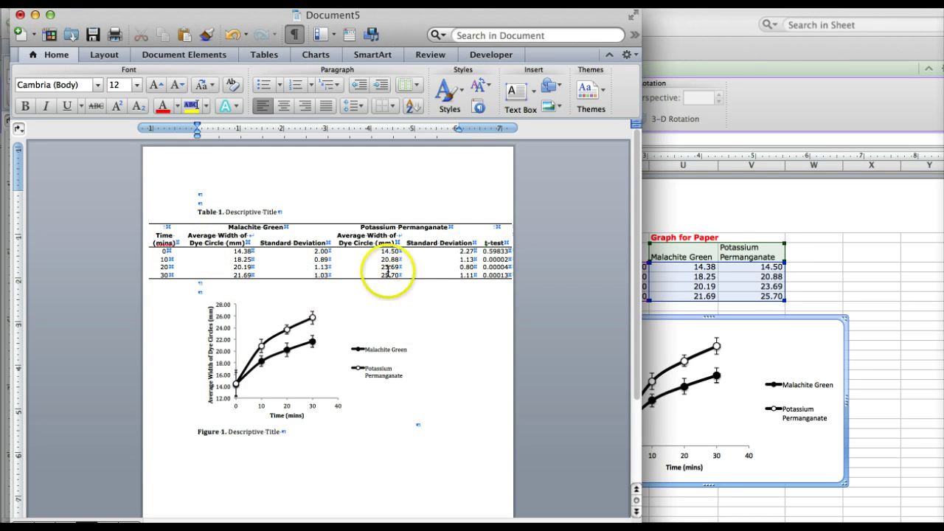
click(263, 445)
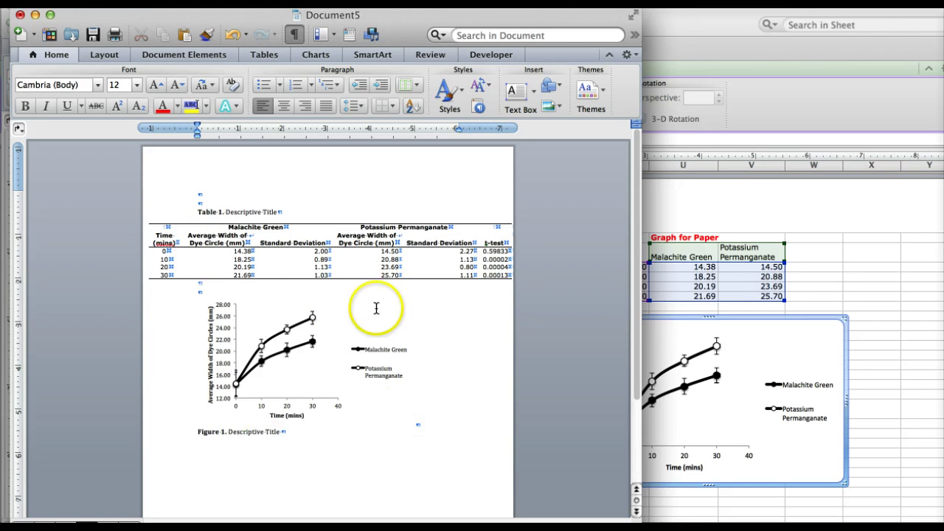